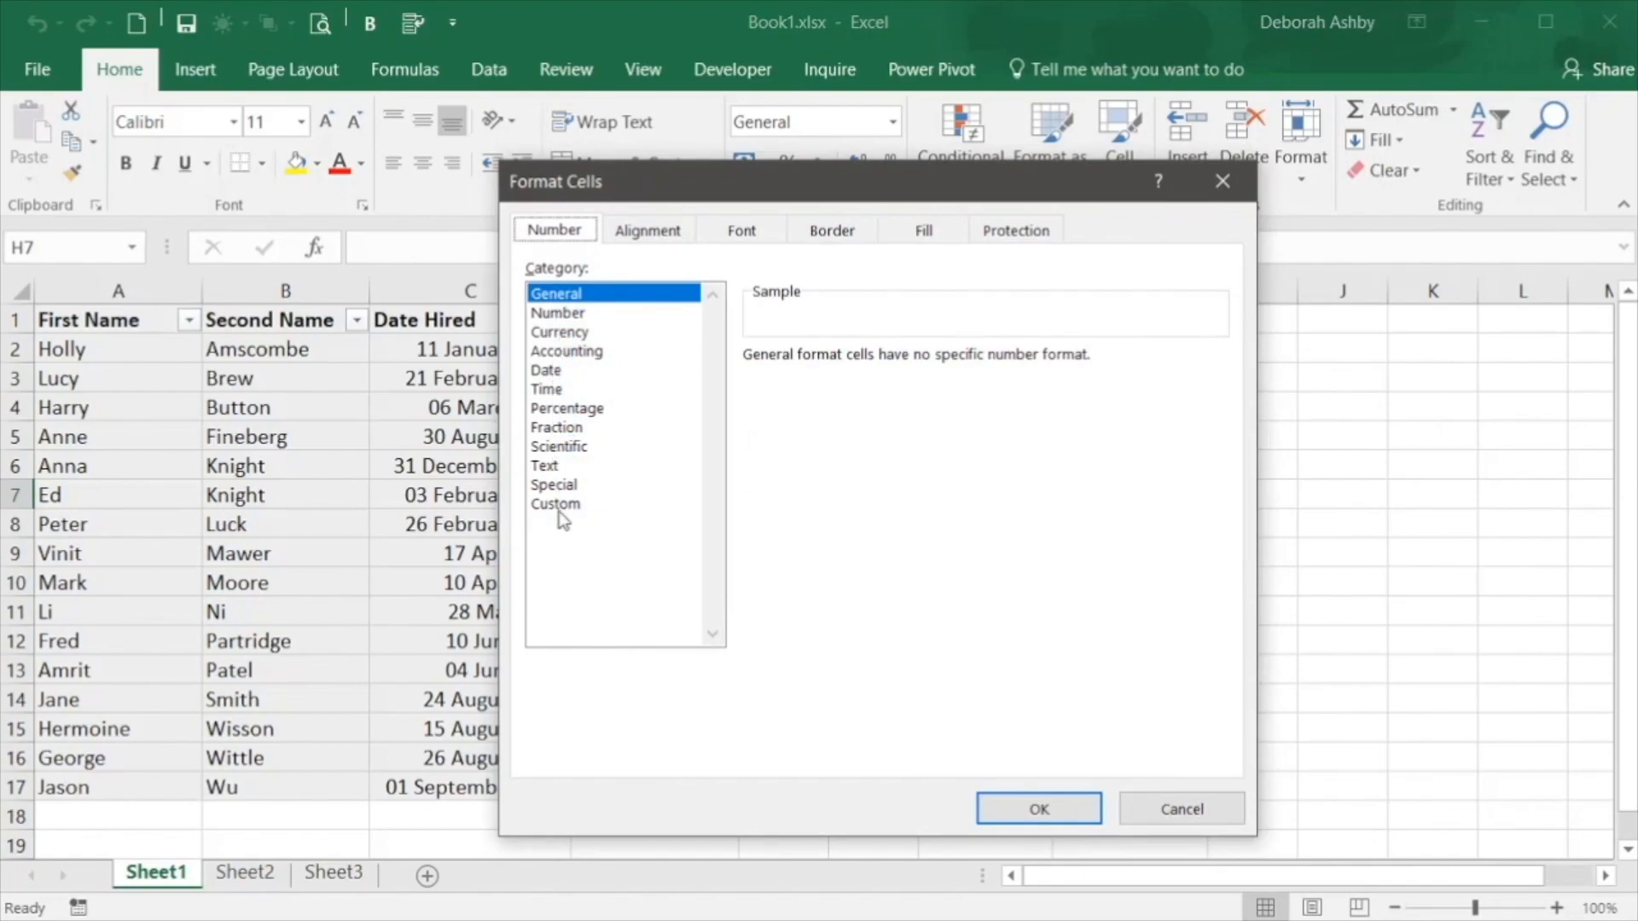
# Dismiss the Format Cells dialog without changes and format the First Name entries in A2:A17 as Text
pyautogui.click(1180, 816)
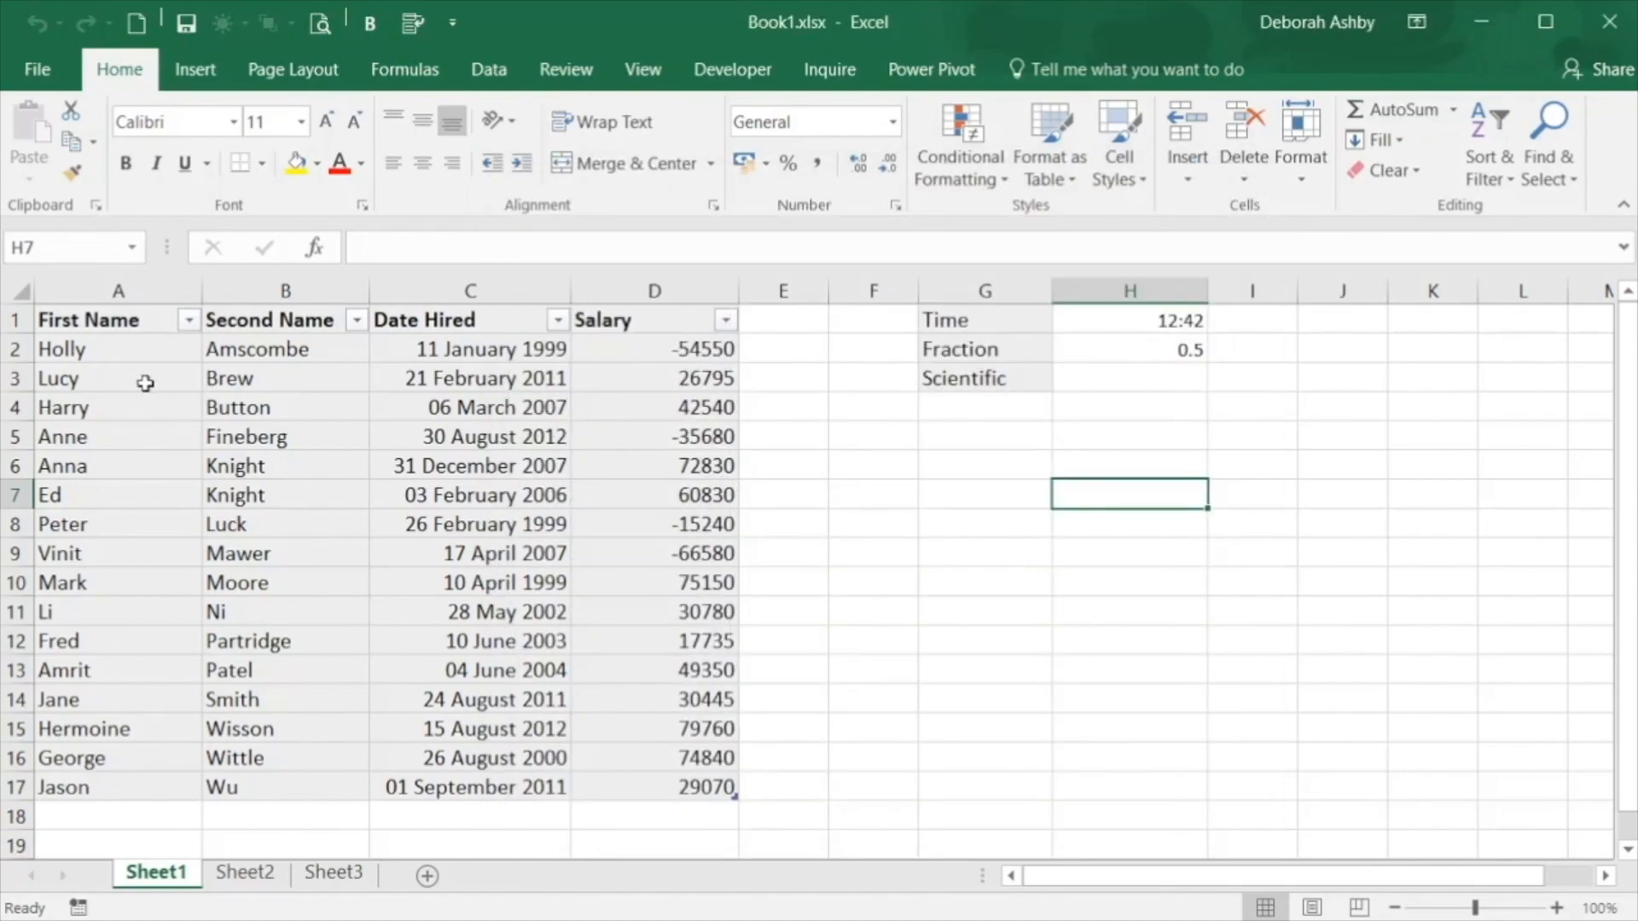
pyautogui.click(140, 351)
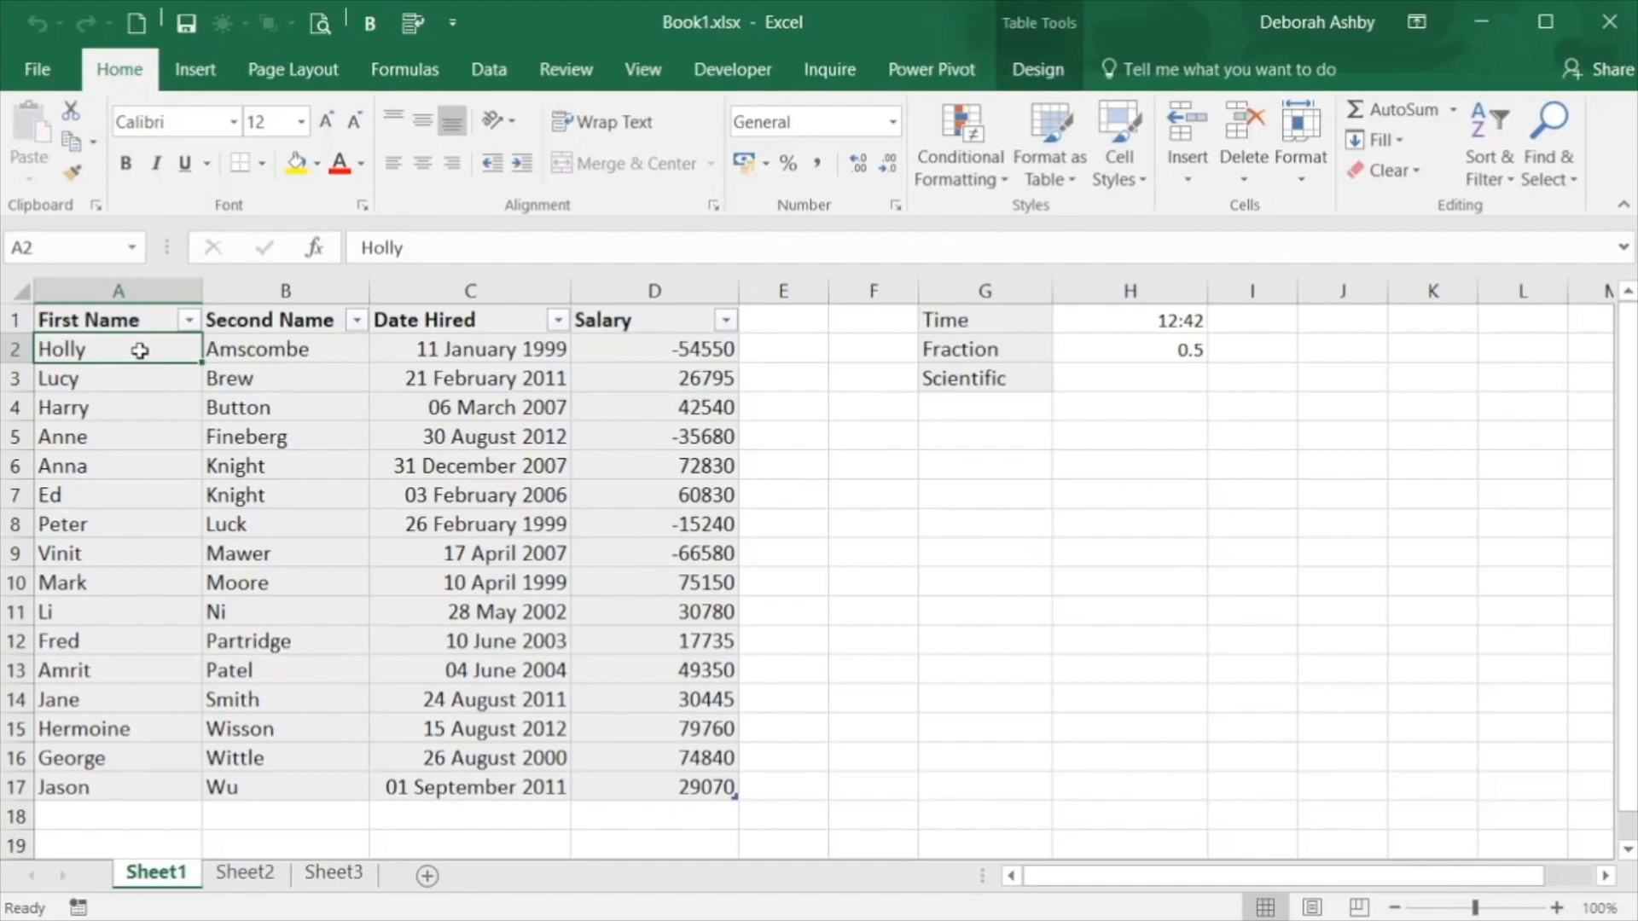
pyautogui.moveTo(150, 361); pyautogui.dragTo(148, 350)
pyautogui.hotkey('ctrl', 'shift', 'Down')
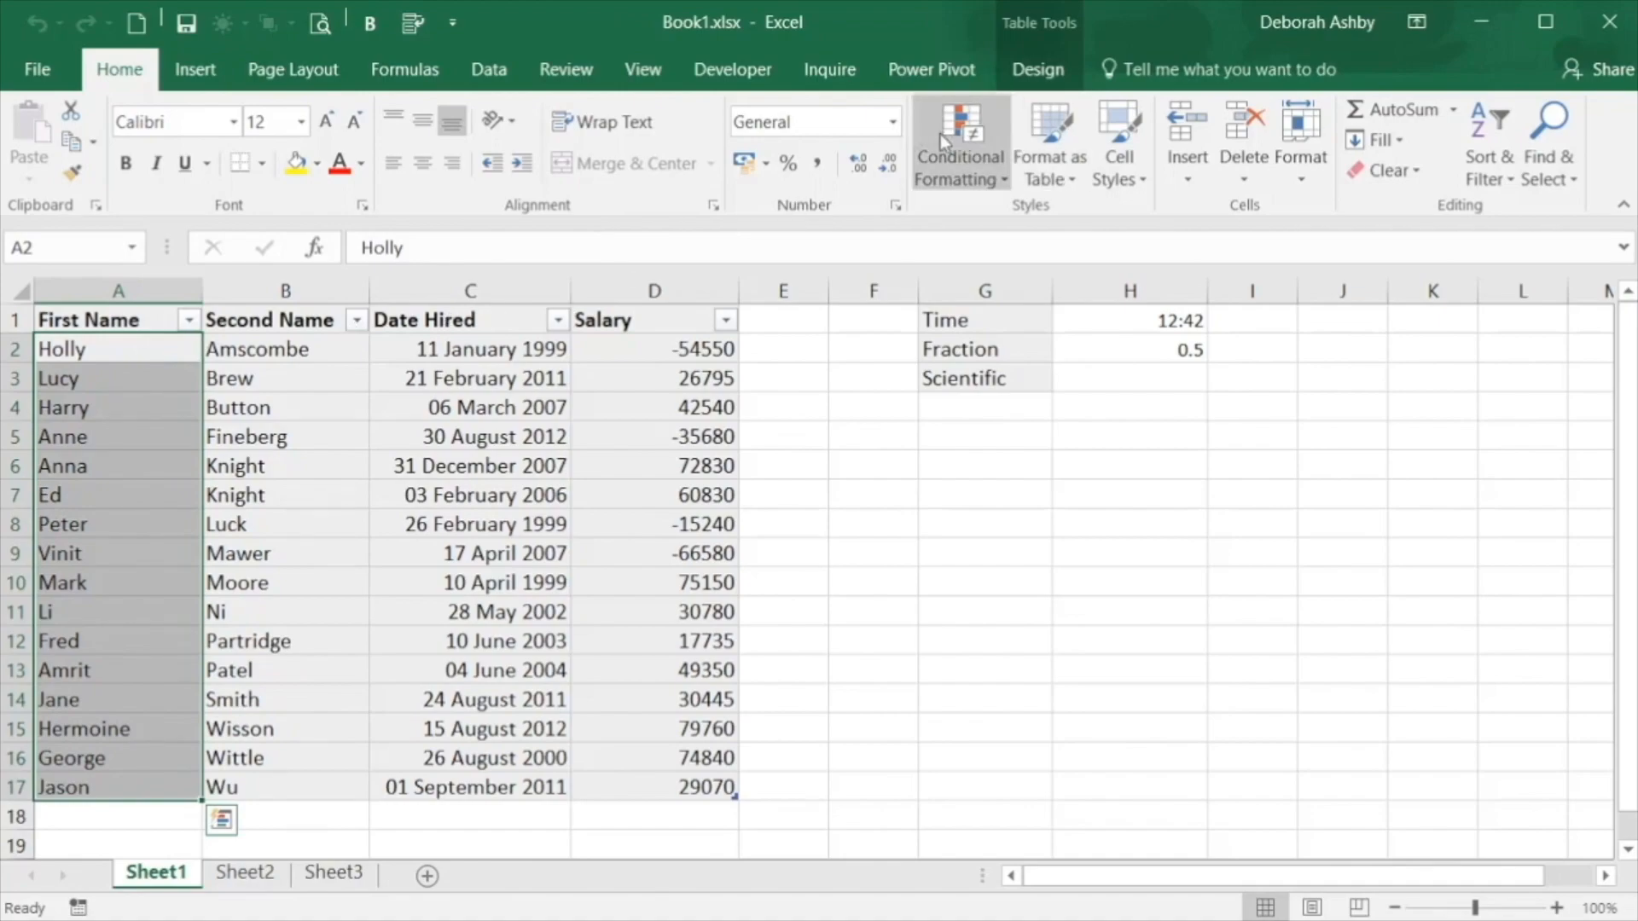
pyautogui.click(892, 122)
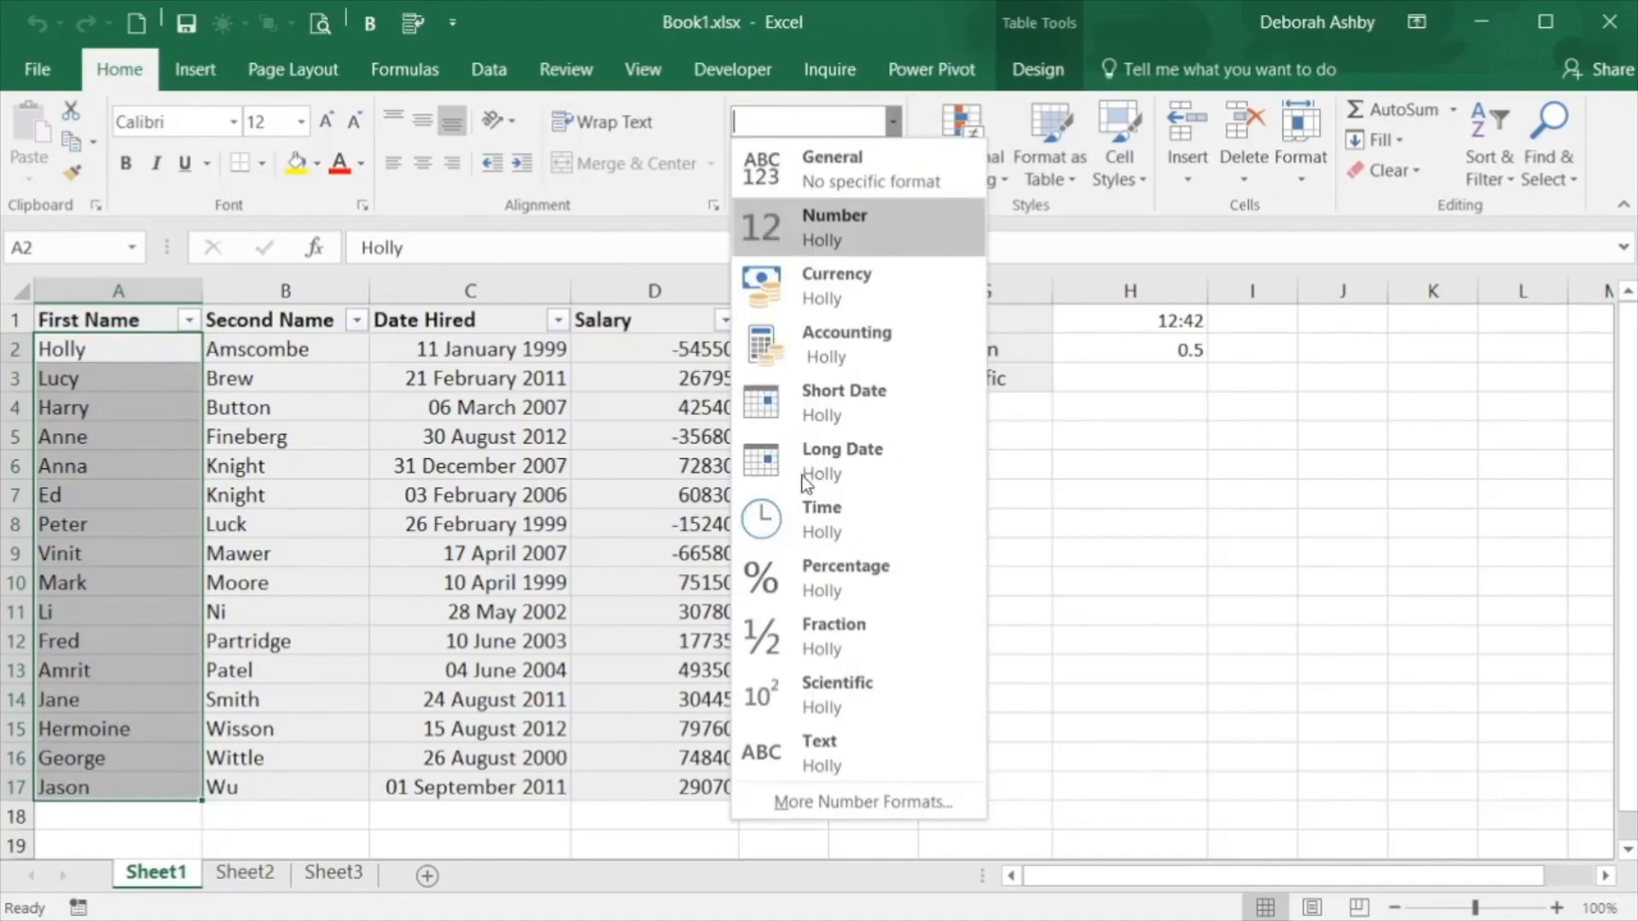
pyautogui.click(827, 752)
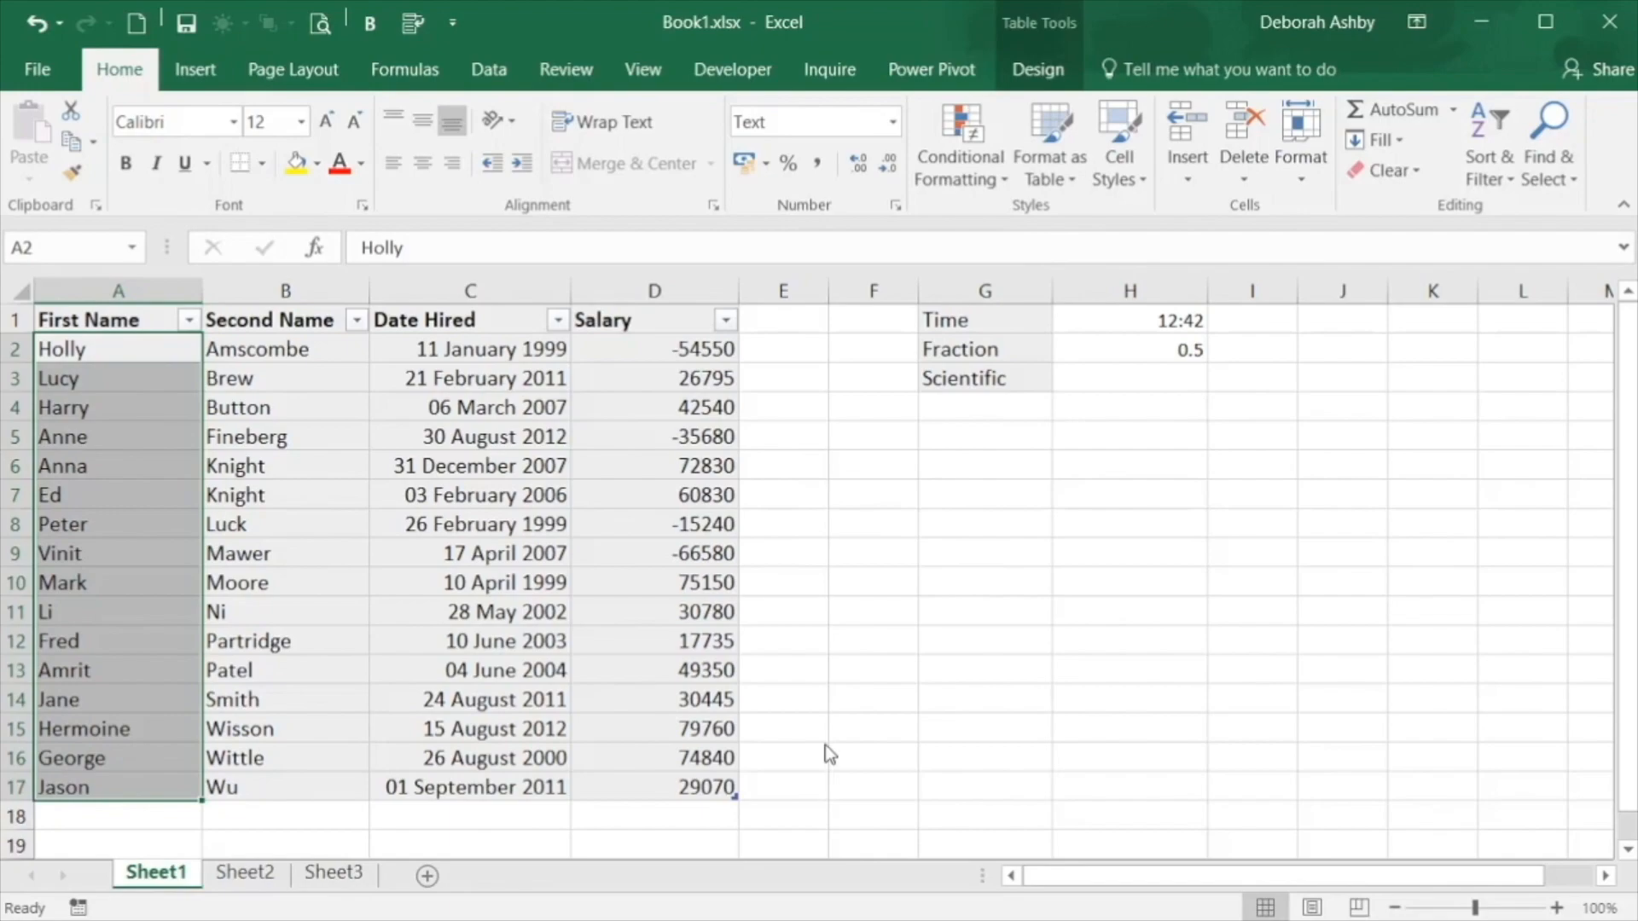
# Apply the Text number format to the Second Name entries in B2:B17
pyautogui.click(316, 349)
pyautogui.hotkey('shift', 'Down')
pyautogui.hotkey('shift', 'Down')
pyautogui.hotkey('shift', 'Down')
pyautogui.hotkey('shift', 'Down')
pyautogui.hotkey('shift', 'Down')
pyautogui.hotkey('shift', 'Down')
pyautogui.hotkey('shift', 'Down')
pyautogui.hotkey('shift', 'Down')
pyautogui.hotkey('shift', 'Down')
pyautogui.hotkey('shift', 'Down')
pyautogui.hotkey('shift', 'Down')
pyautogui.hotkey('shift', 'Down')
pyautogui.hotkey('shift', 'Down')
pyautogui.hotkey('shift', 'Down')
pyautogui.hotkey('shift', 'Down')
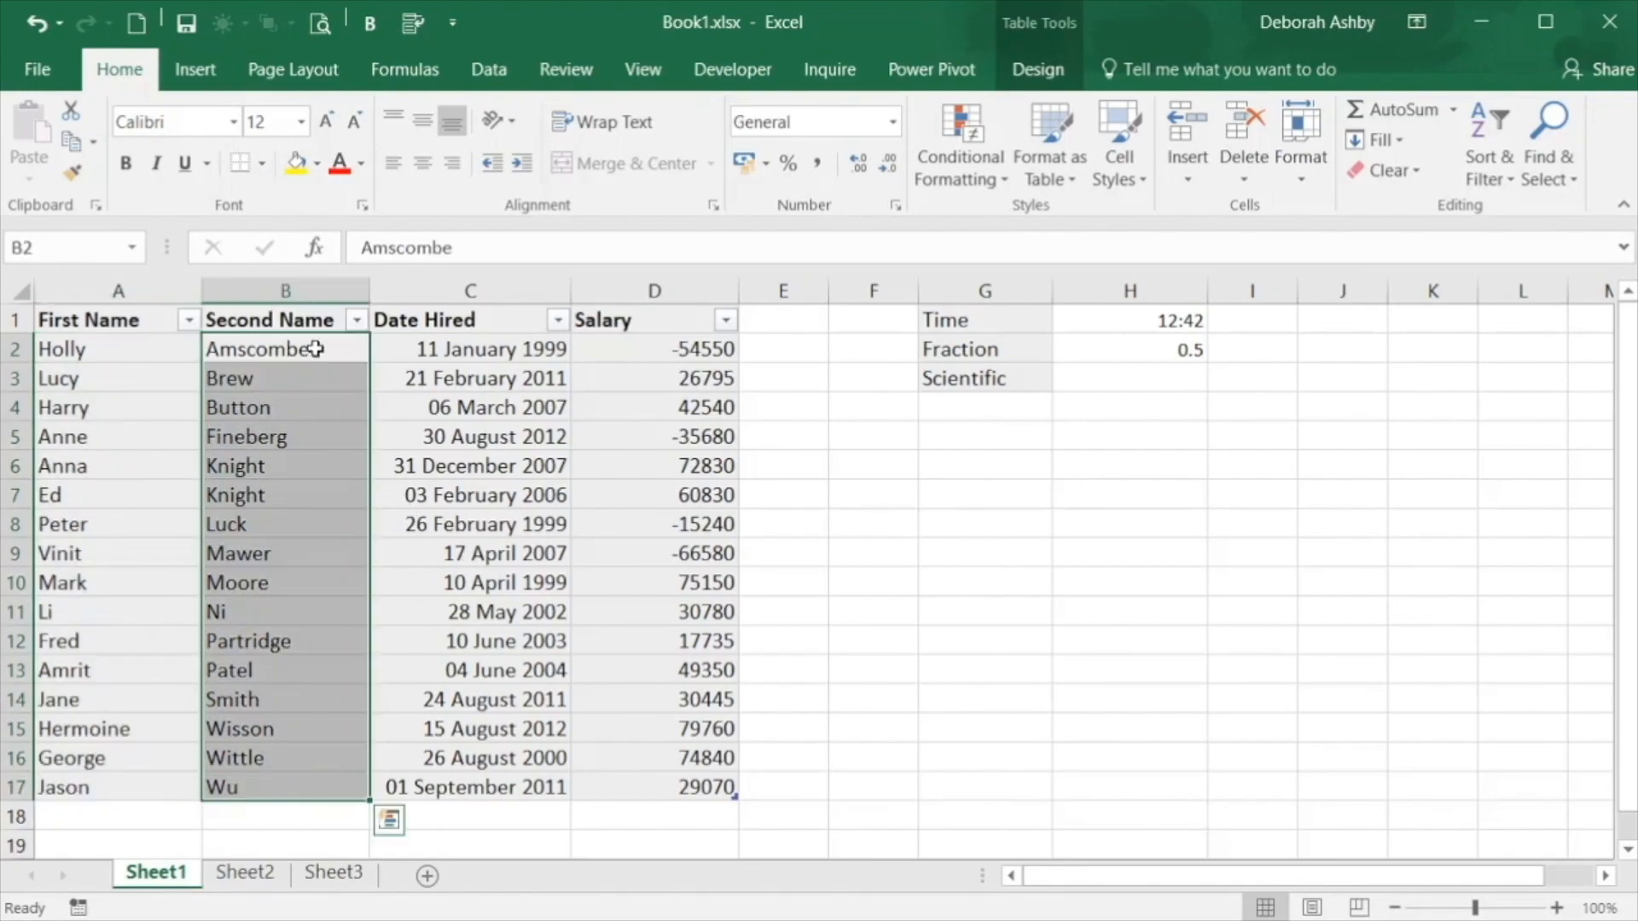
pyautogui.click(892, 121)
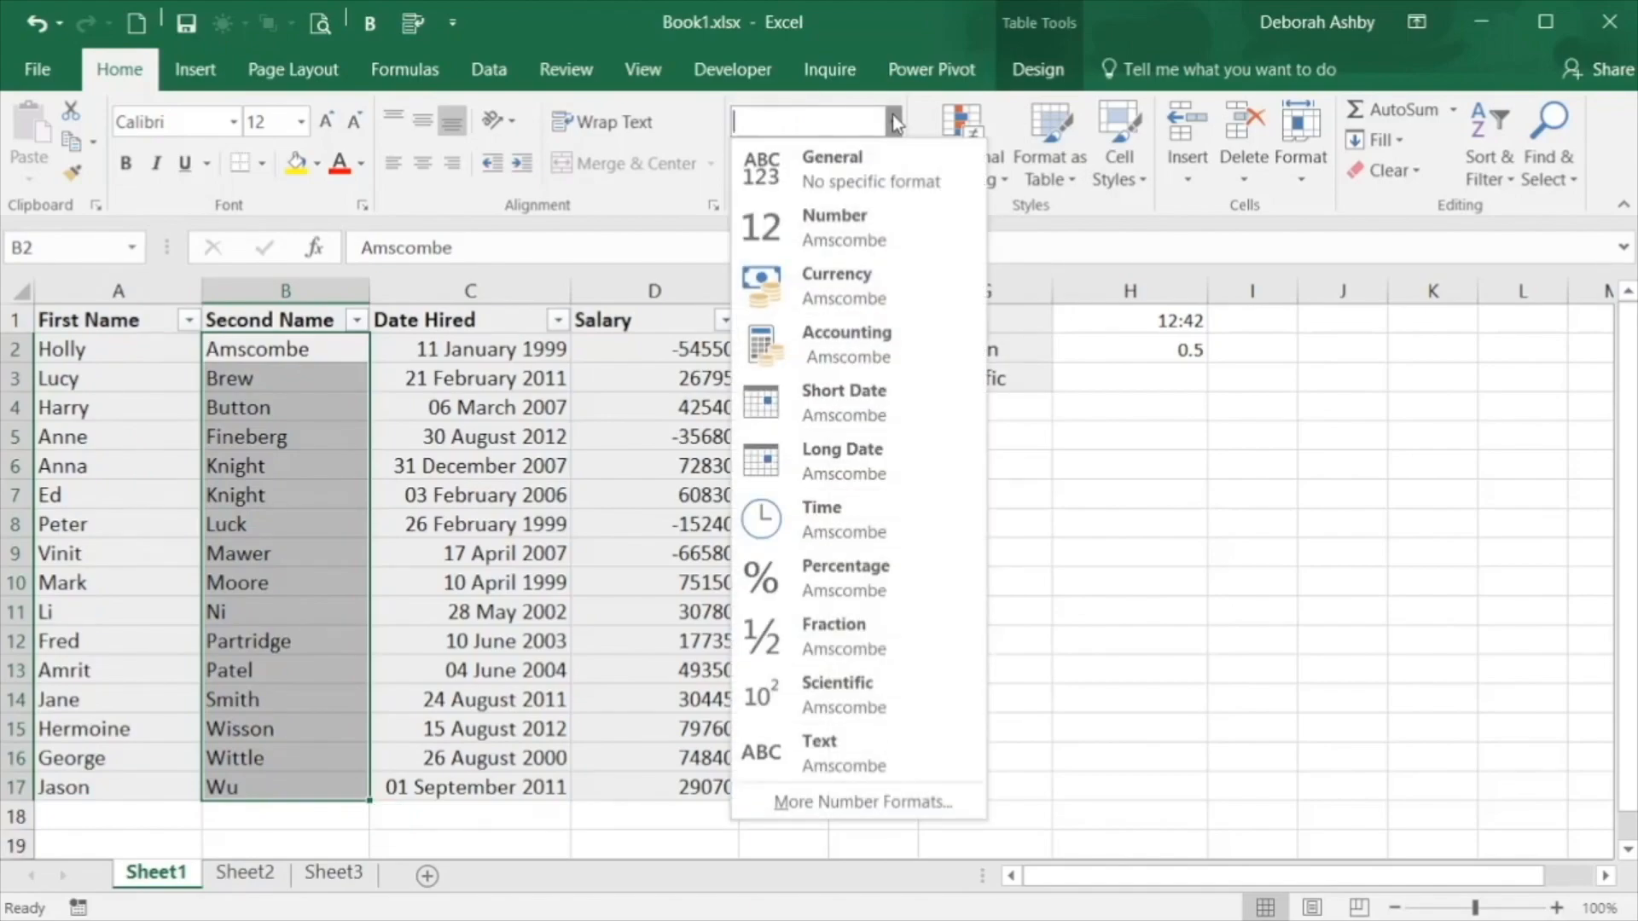
pyautogui.click(802, 747)
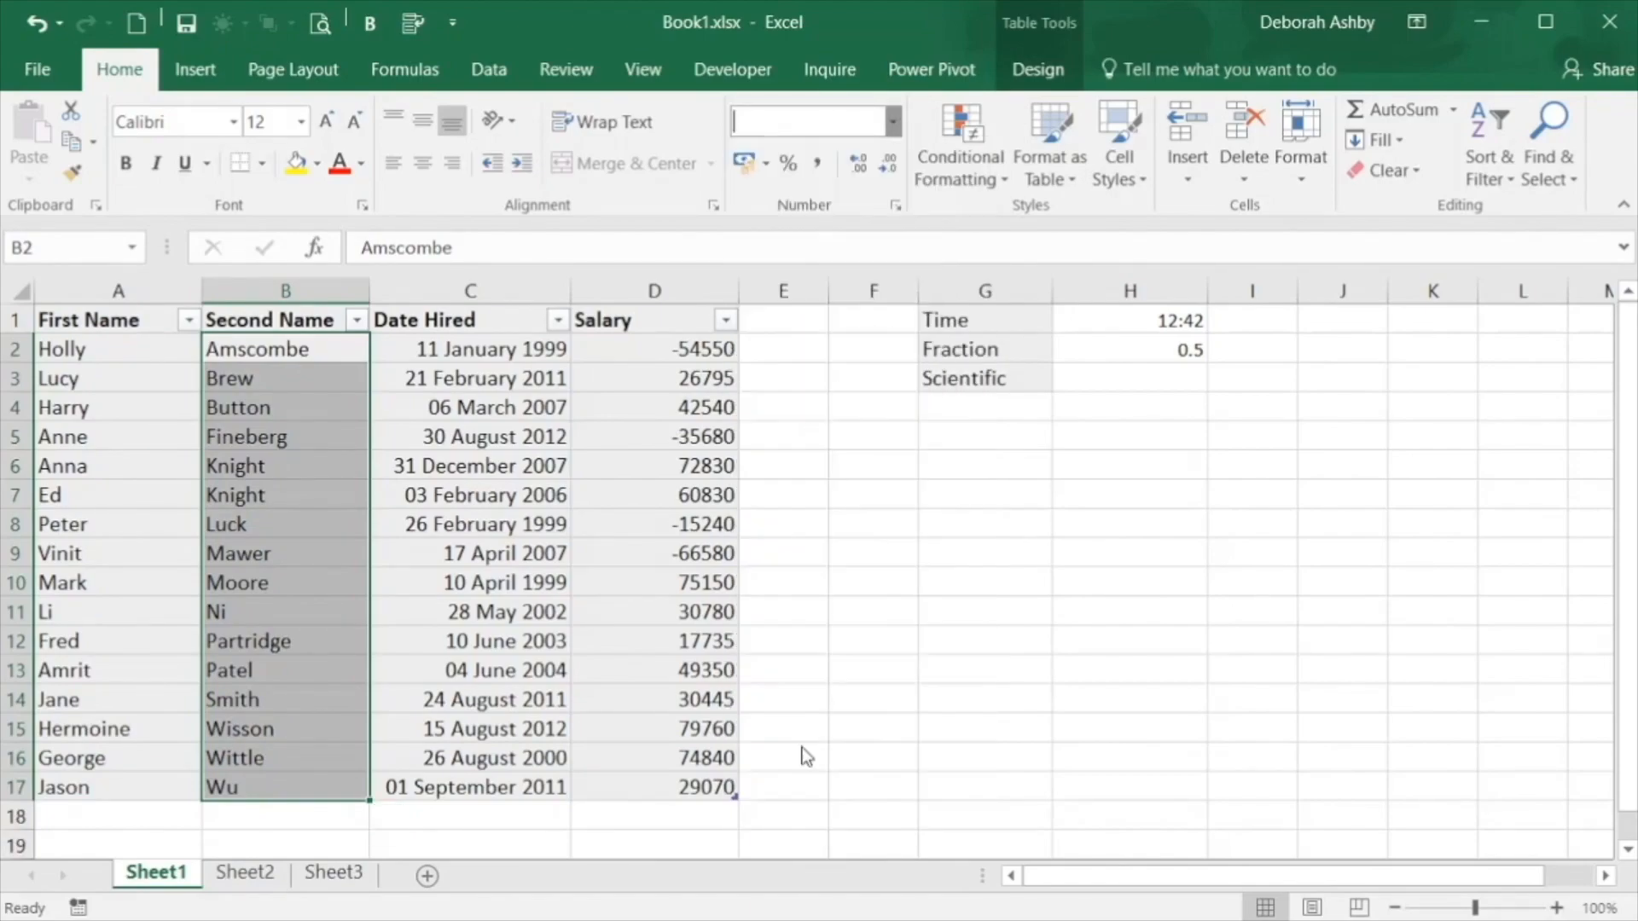
# Change the Date Hired entries in C2:C17 to the General number format
pyautogui.click(480, 357)
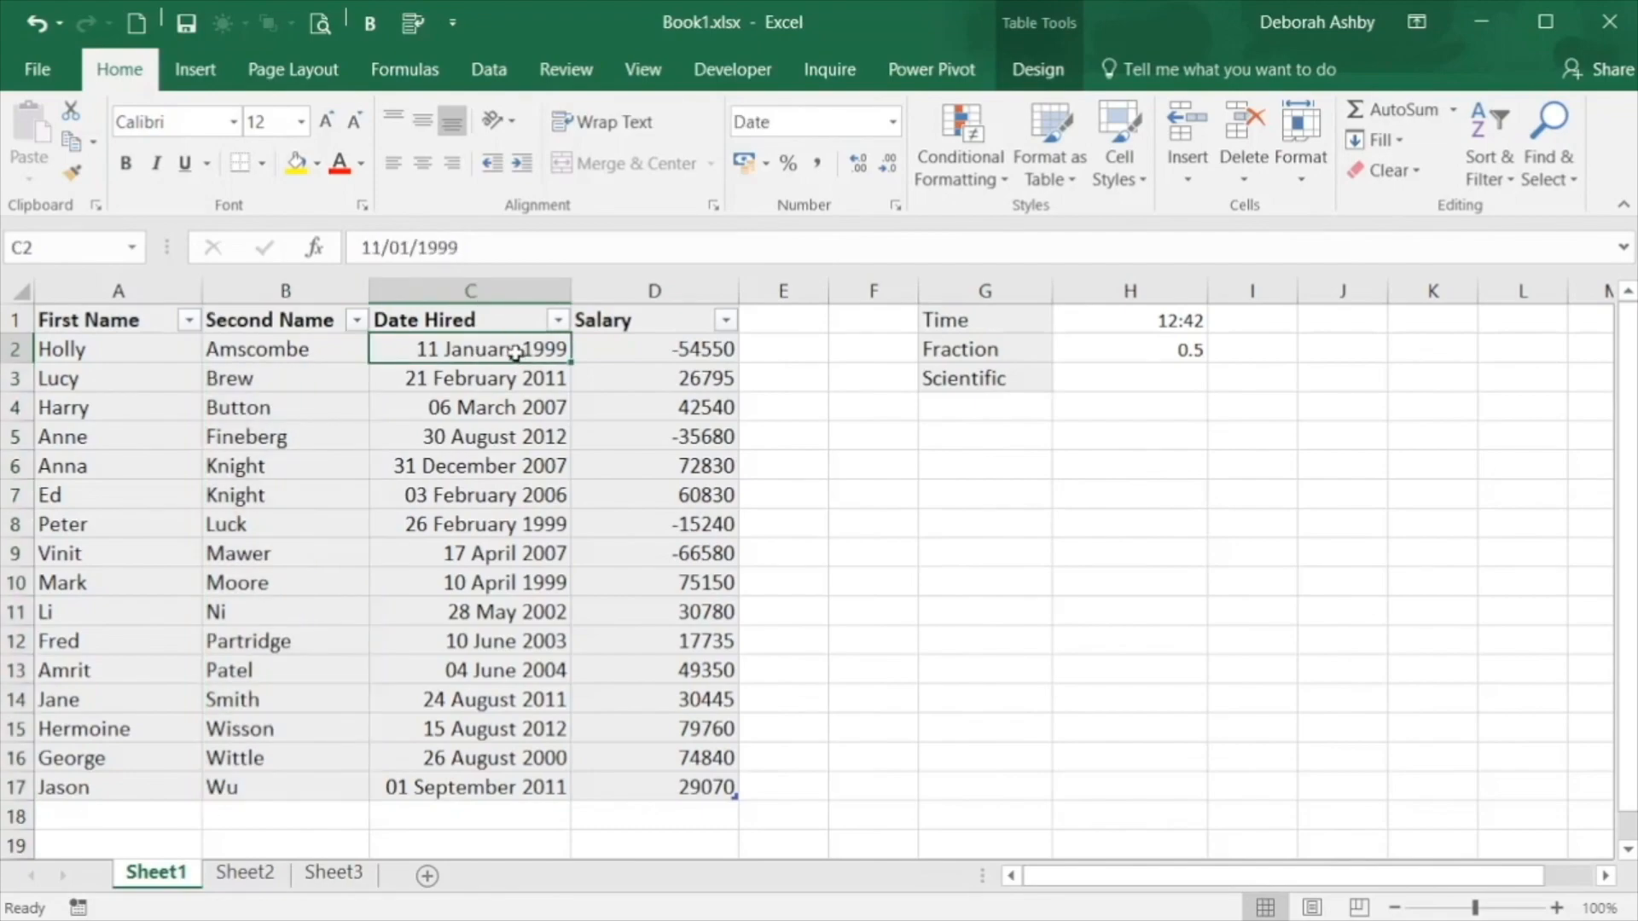
pyautogui.moveTo(516, 353); pyautogui.dragTo(503, 789)
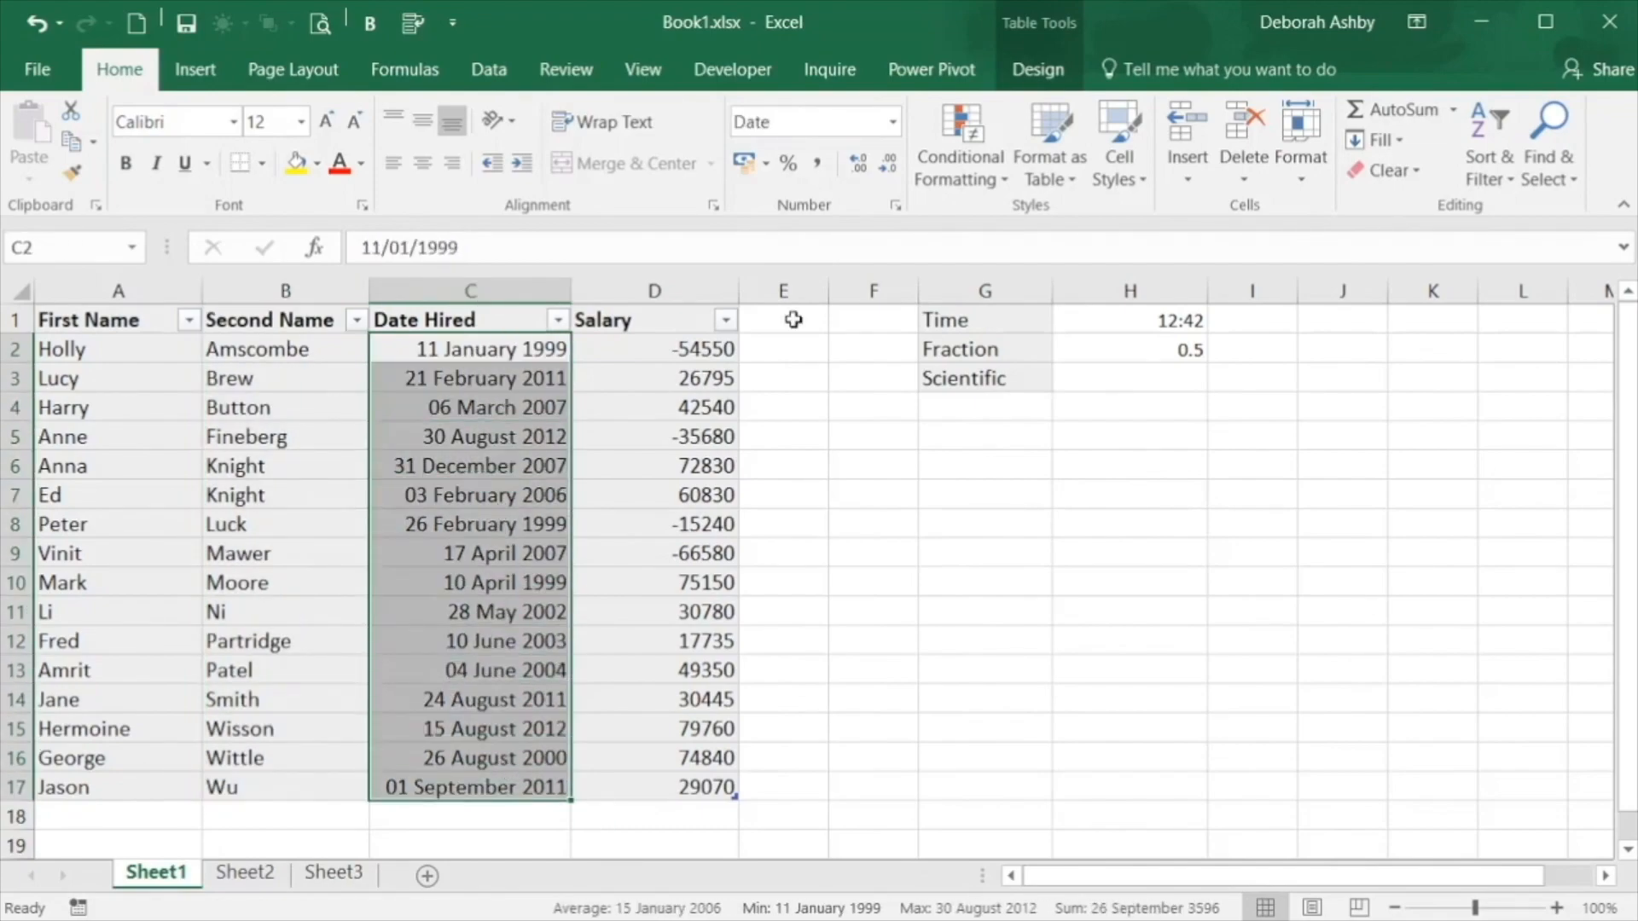
pyautogui.click(892, 123)
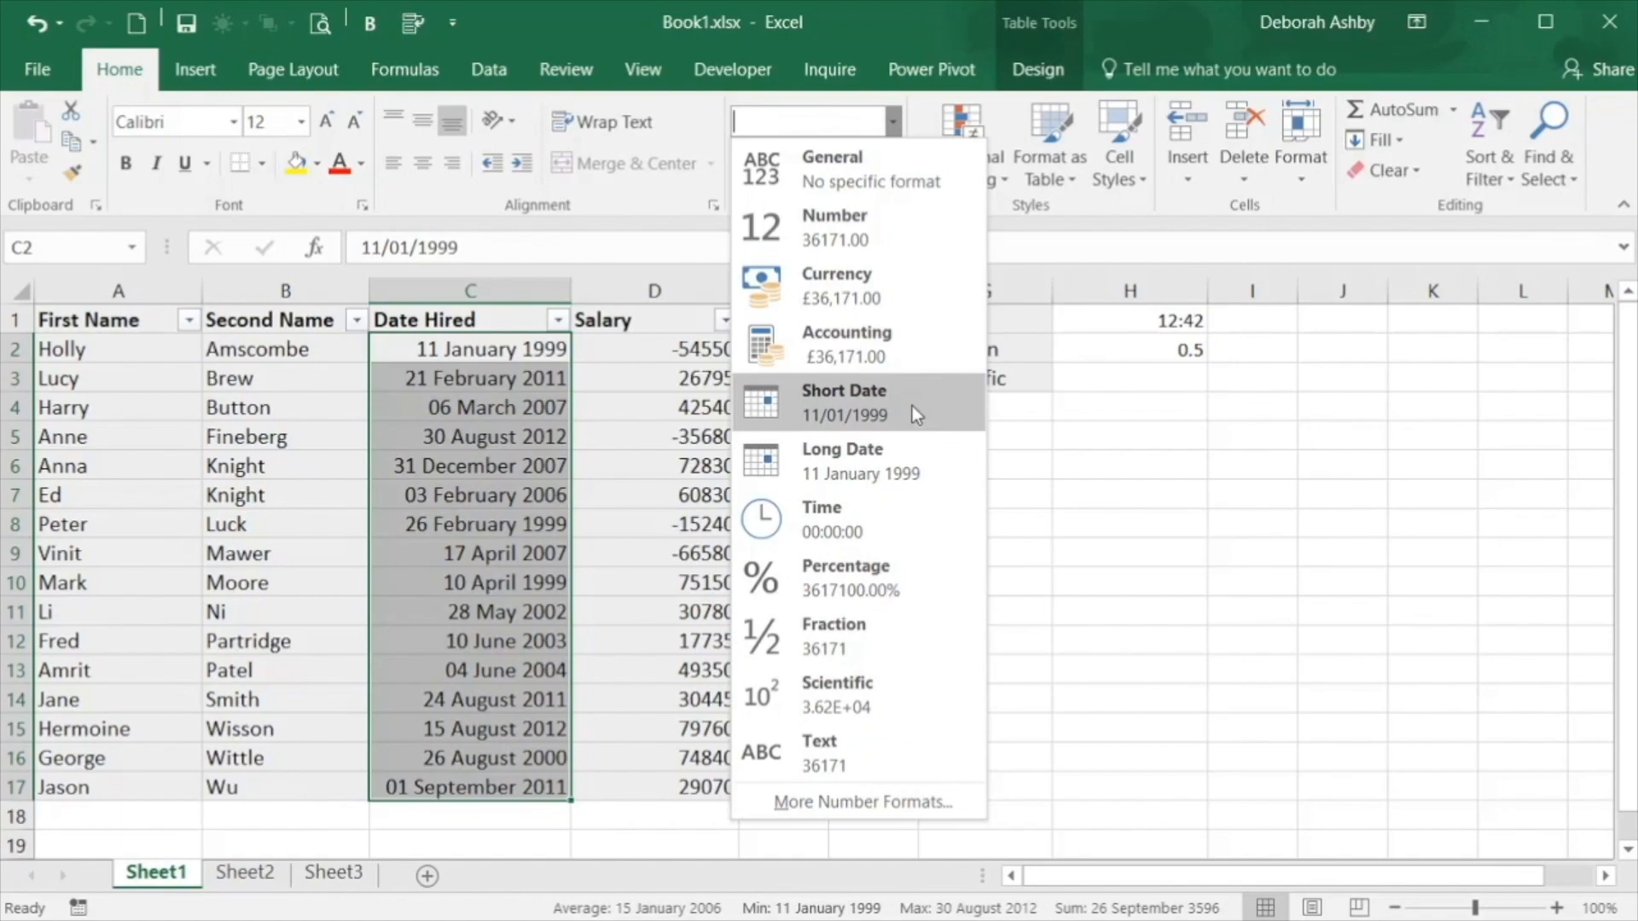
pyautogui.click(911, 169)
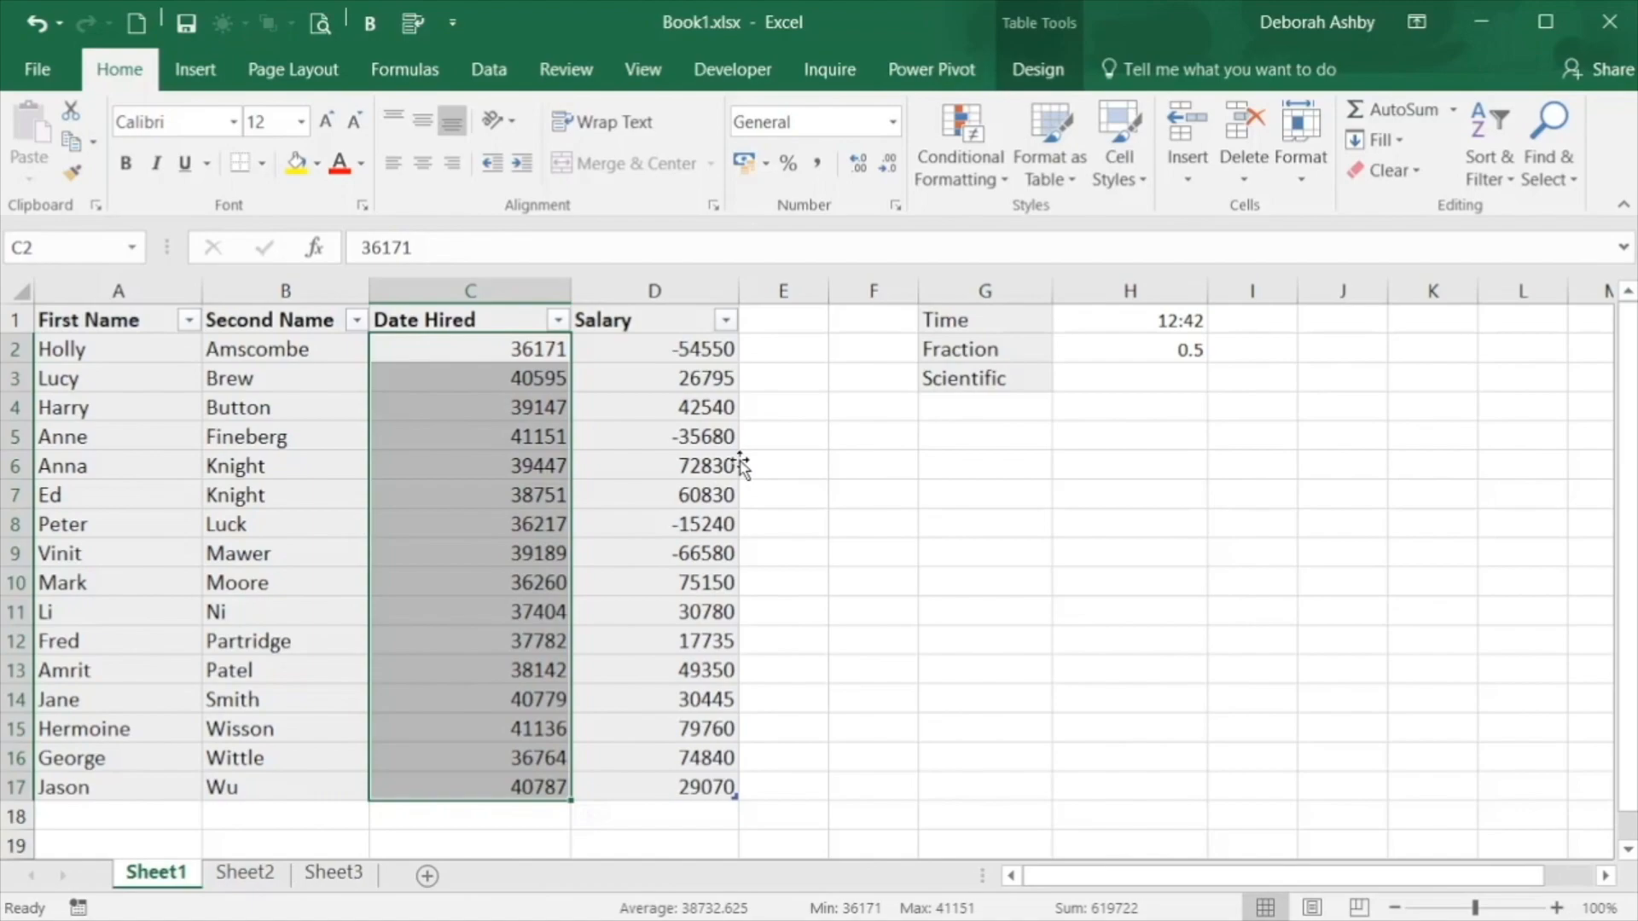
# Enter the date 01/01/1900 in the empty cell G6
pyautogui.click(1018, 470)
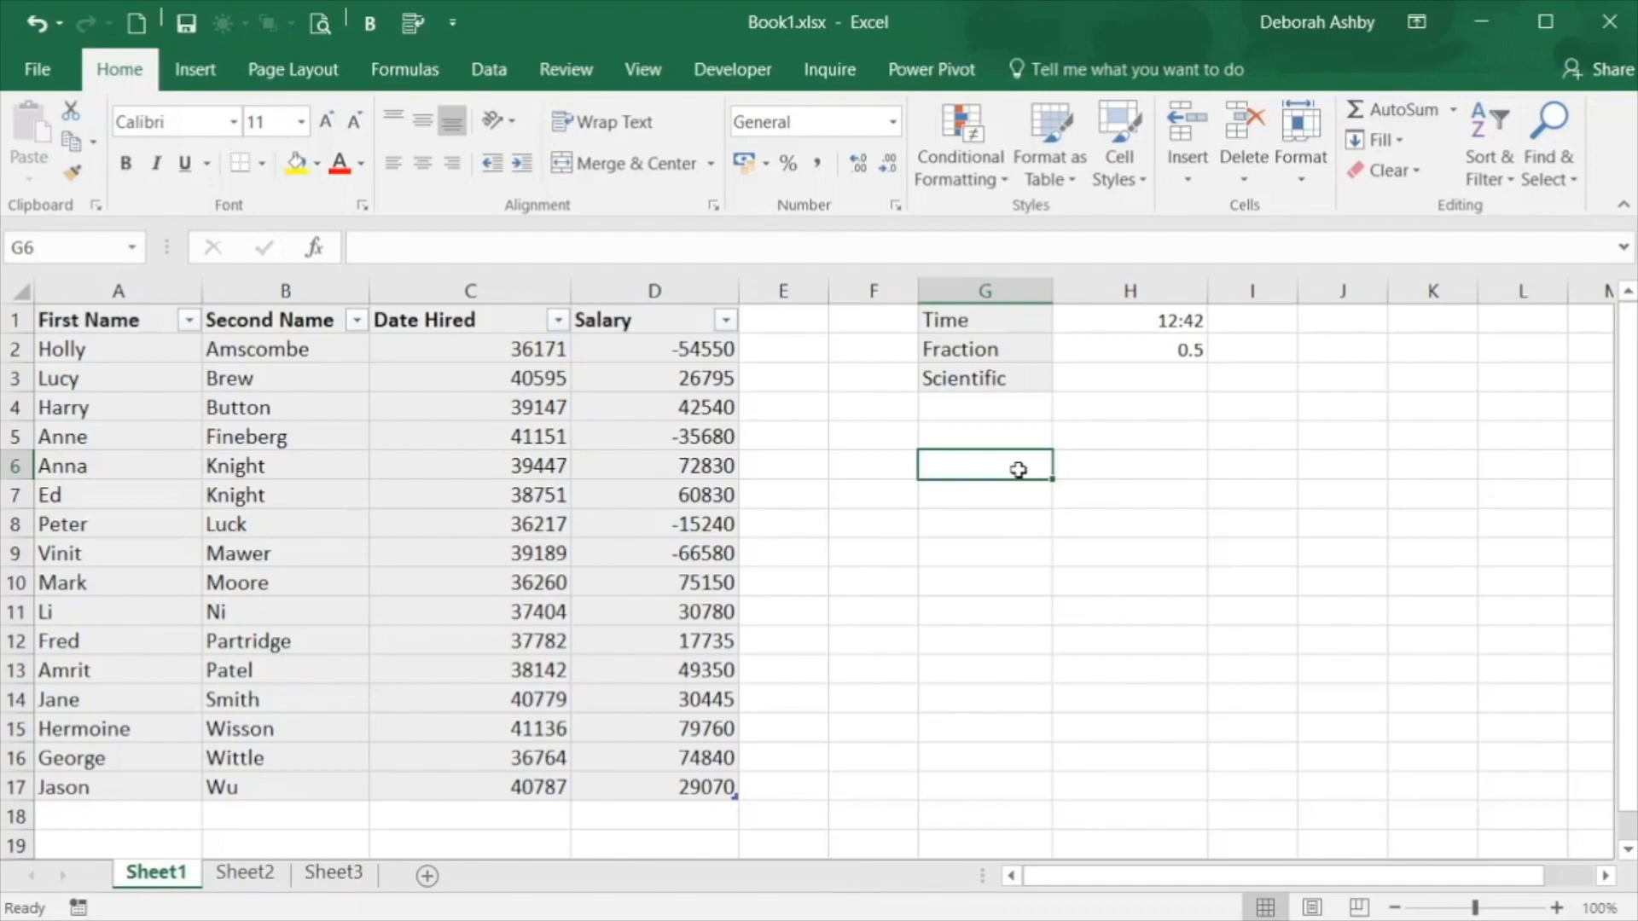
pyautogui.write('0')
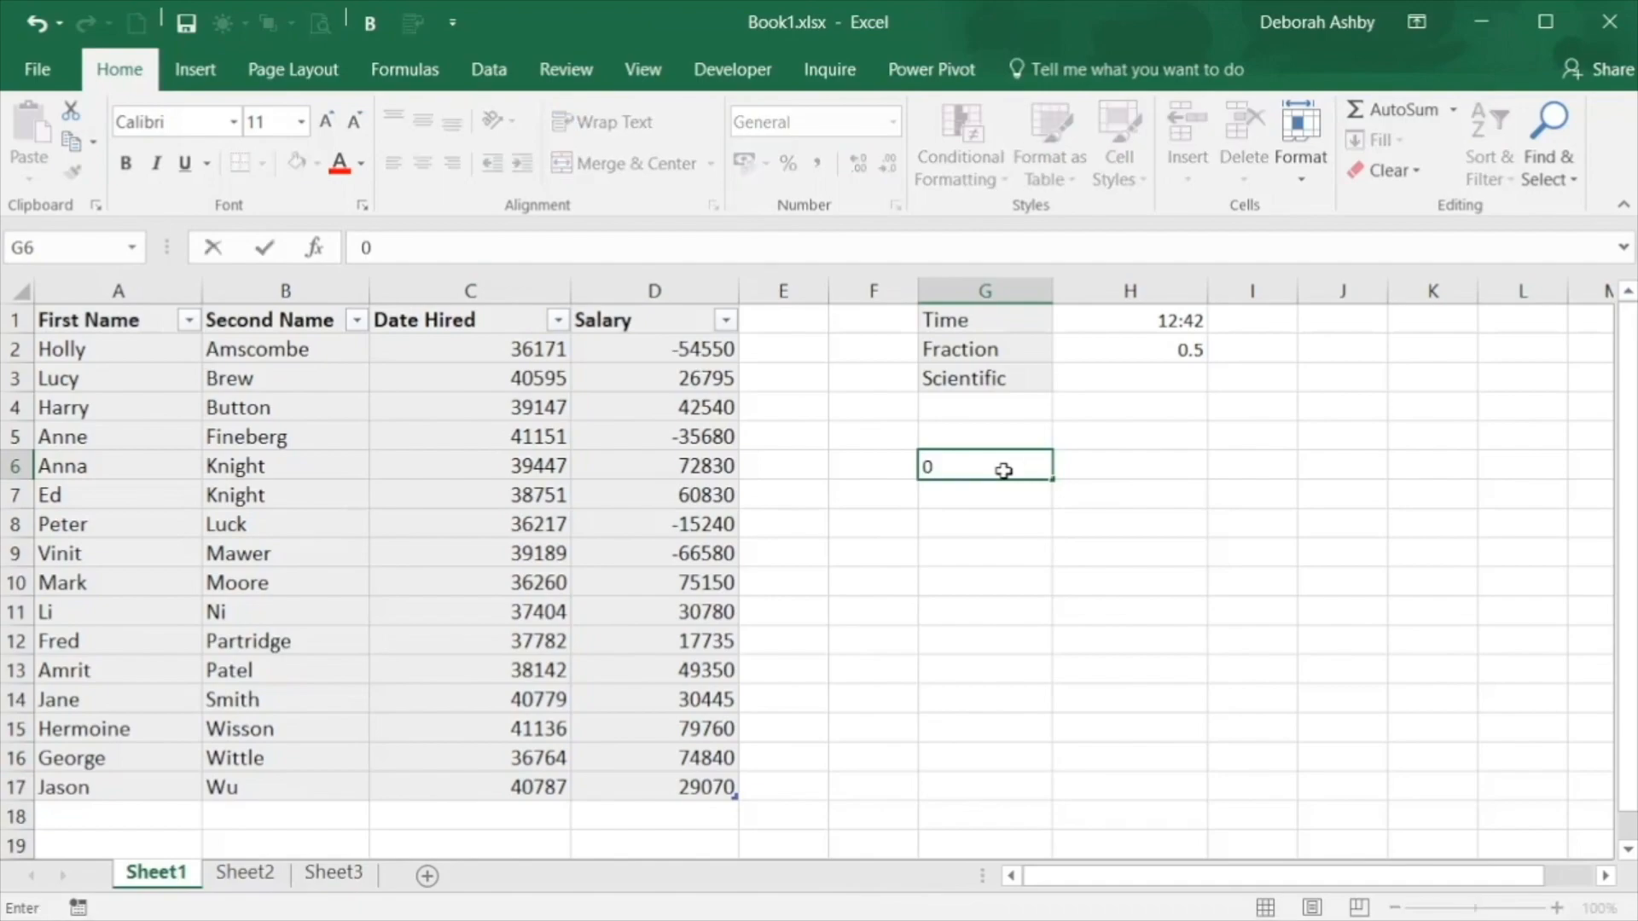
pyautogui.write('1/01/1900')
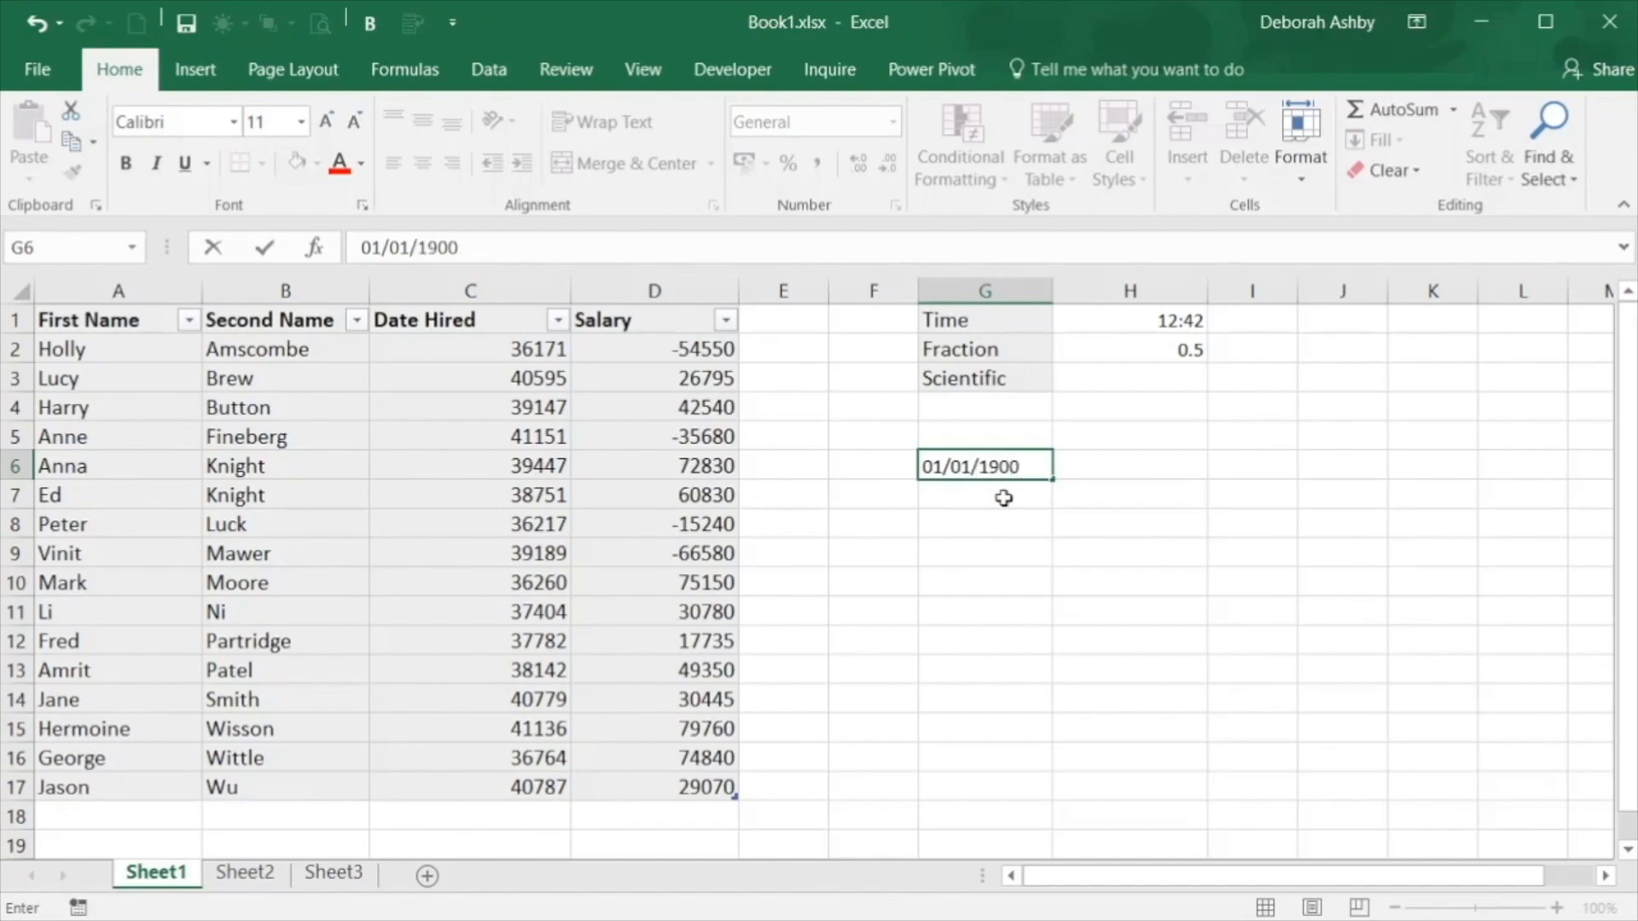
pyautogui.press('Return')
# Change cell G6 to the General number format and clear its contents
pyautogui.click(991, 465)
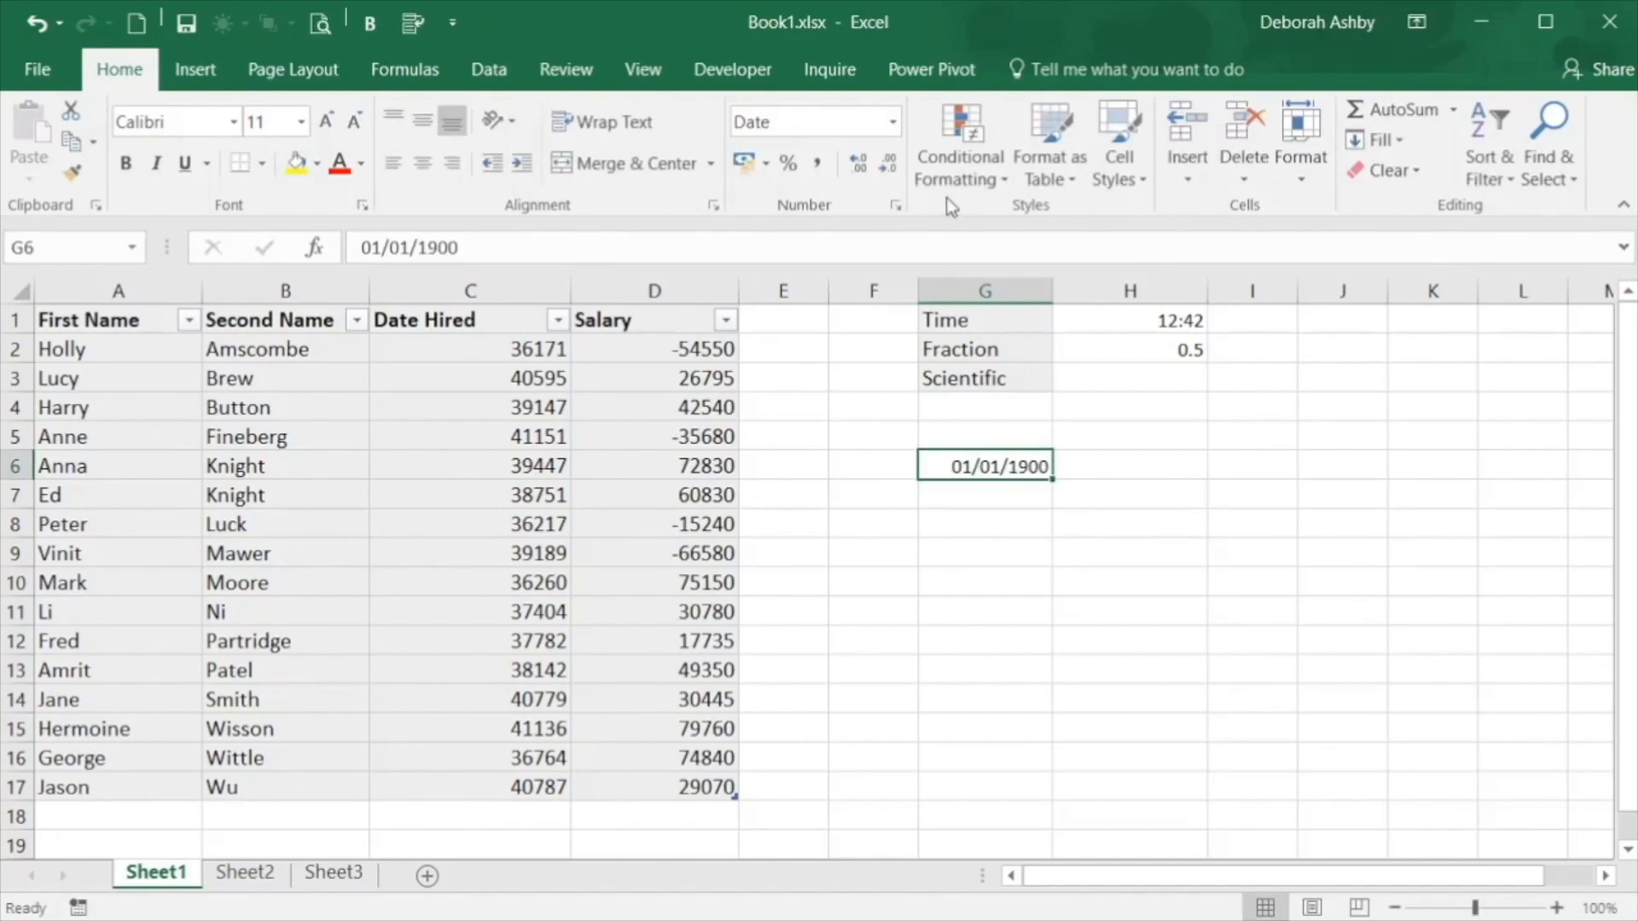
pyautogui.click(892, 122)
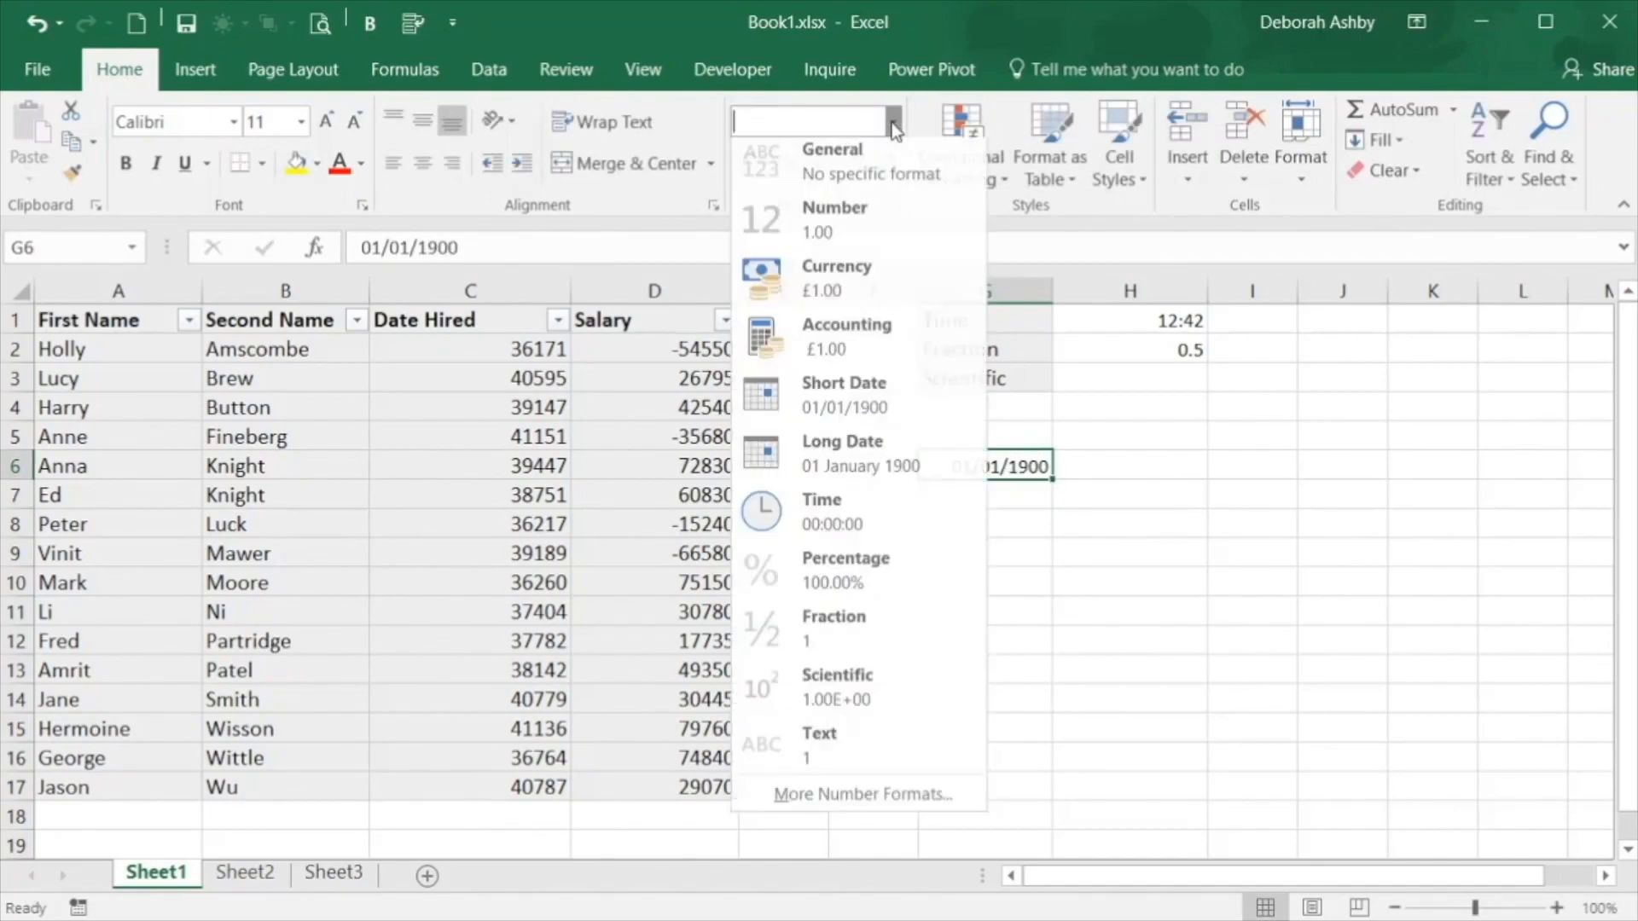
pyautogui.click(872, 174)
pyautogui.click(1162, 515)
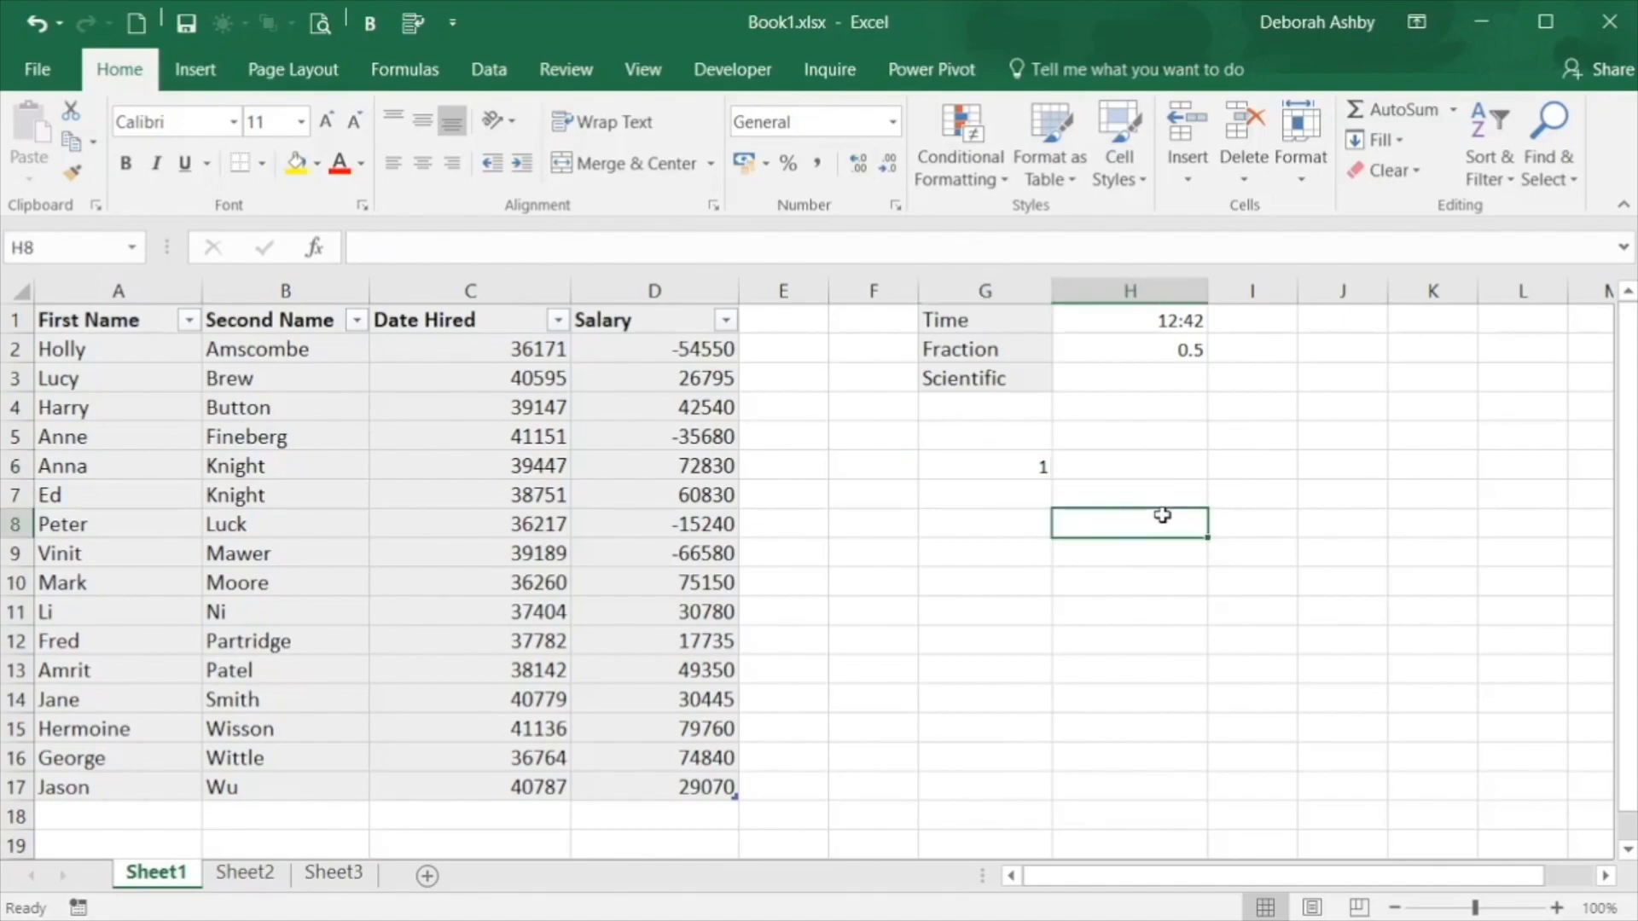
pyautogui.click(1010, 467)
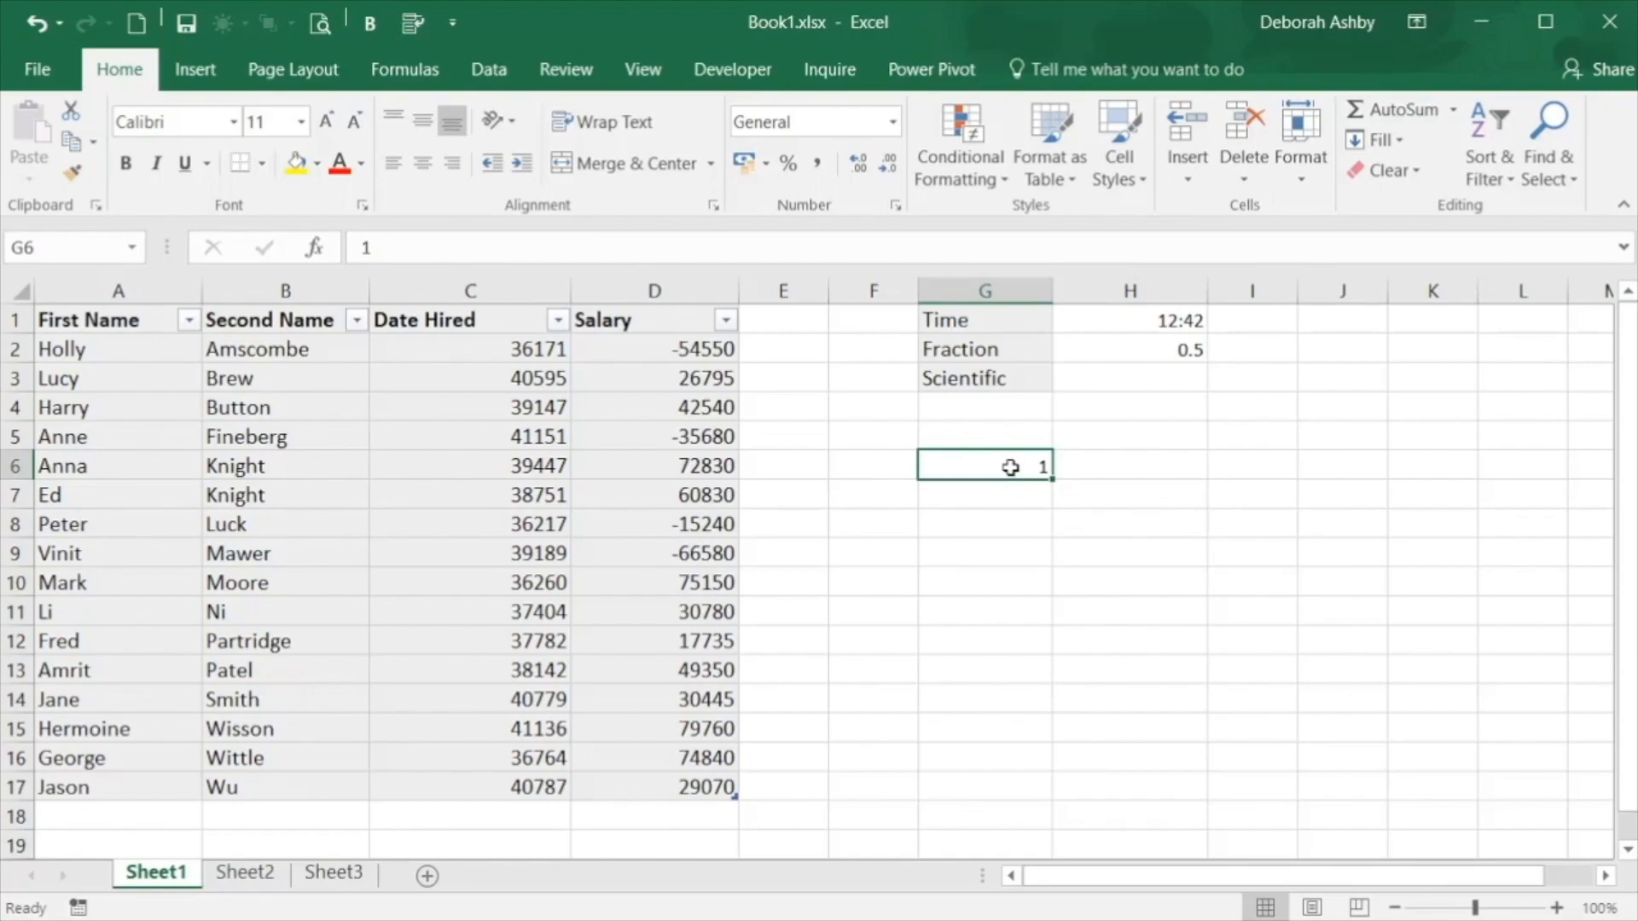
pyautogui.press('Delete')
# Format the Date Hired entries in C2:C17 as Short Date
pyautogui.click(476, 350)
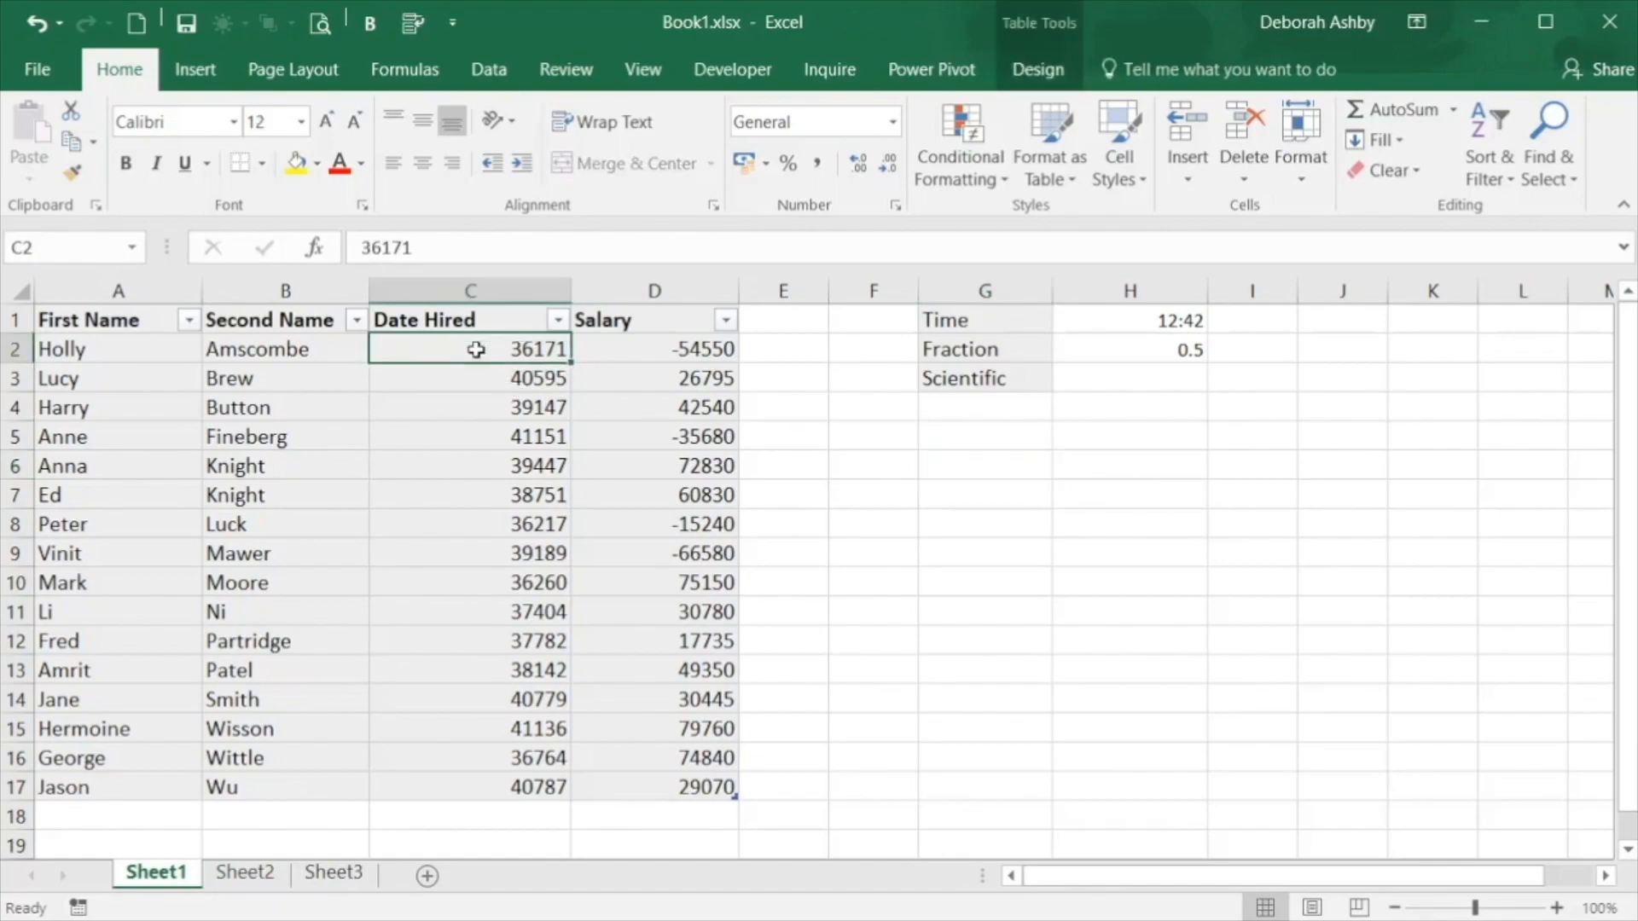
pyautogui.hotkey('ctrl', 'shift', 'Down')
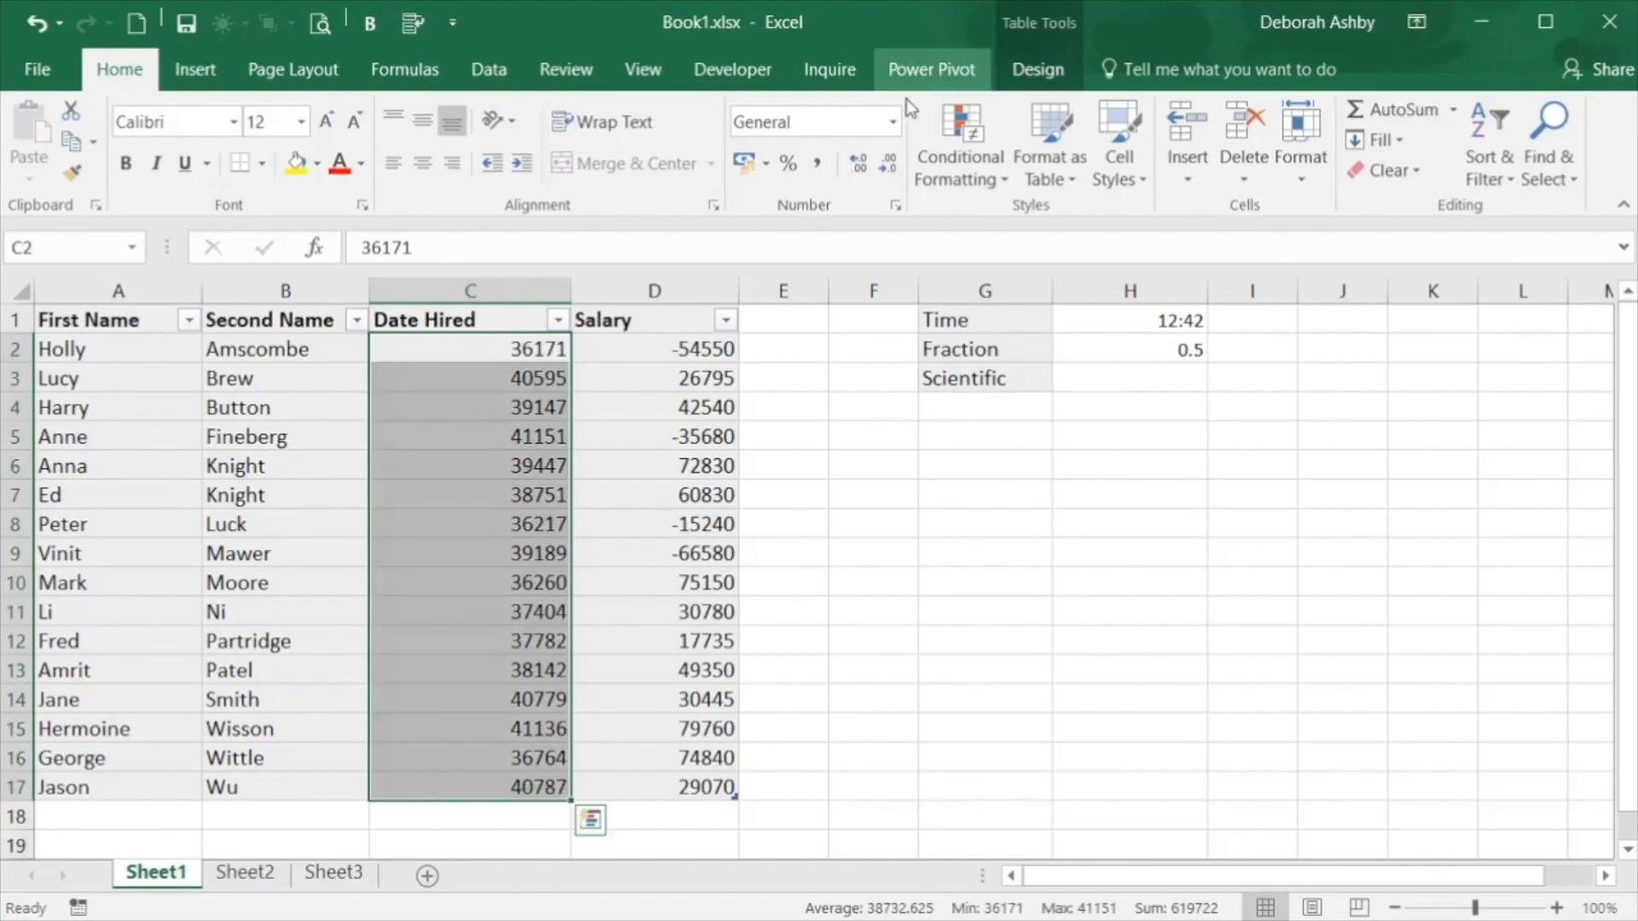
pyautogui.click(892, 121)
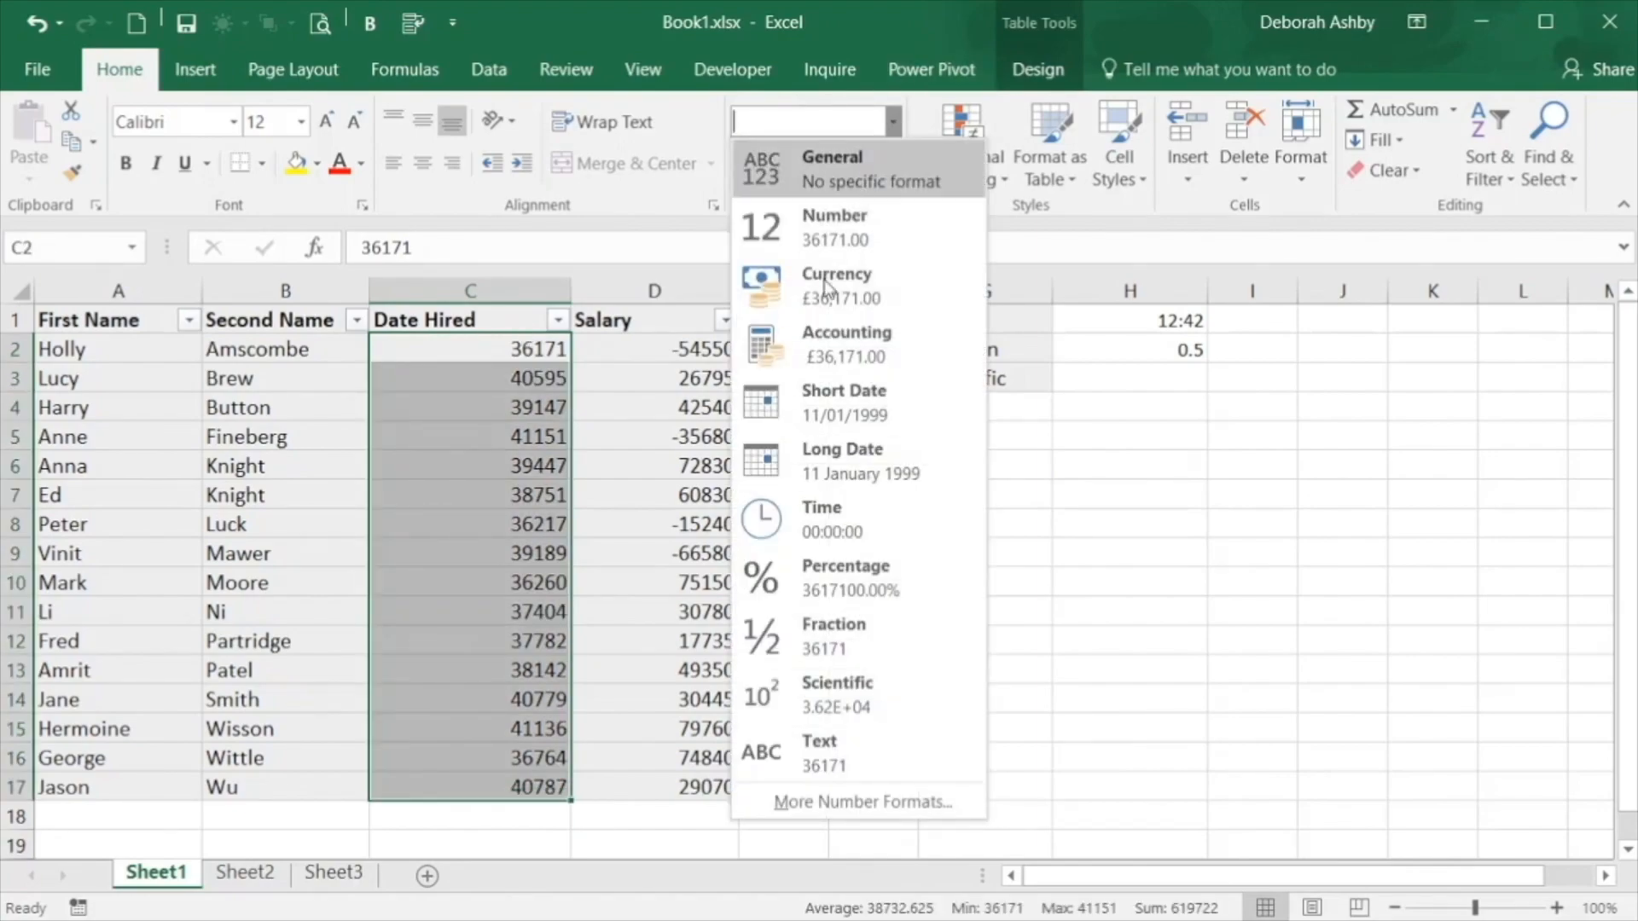
pyautogui.click(807, 406)
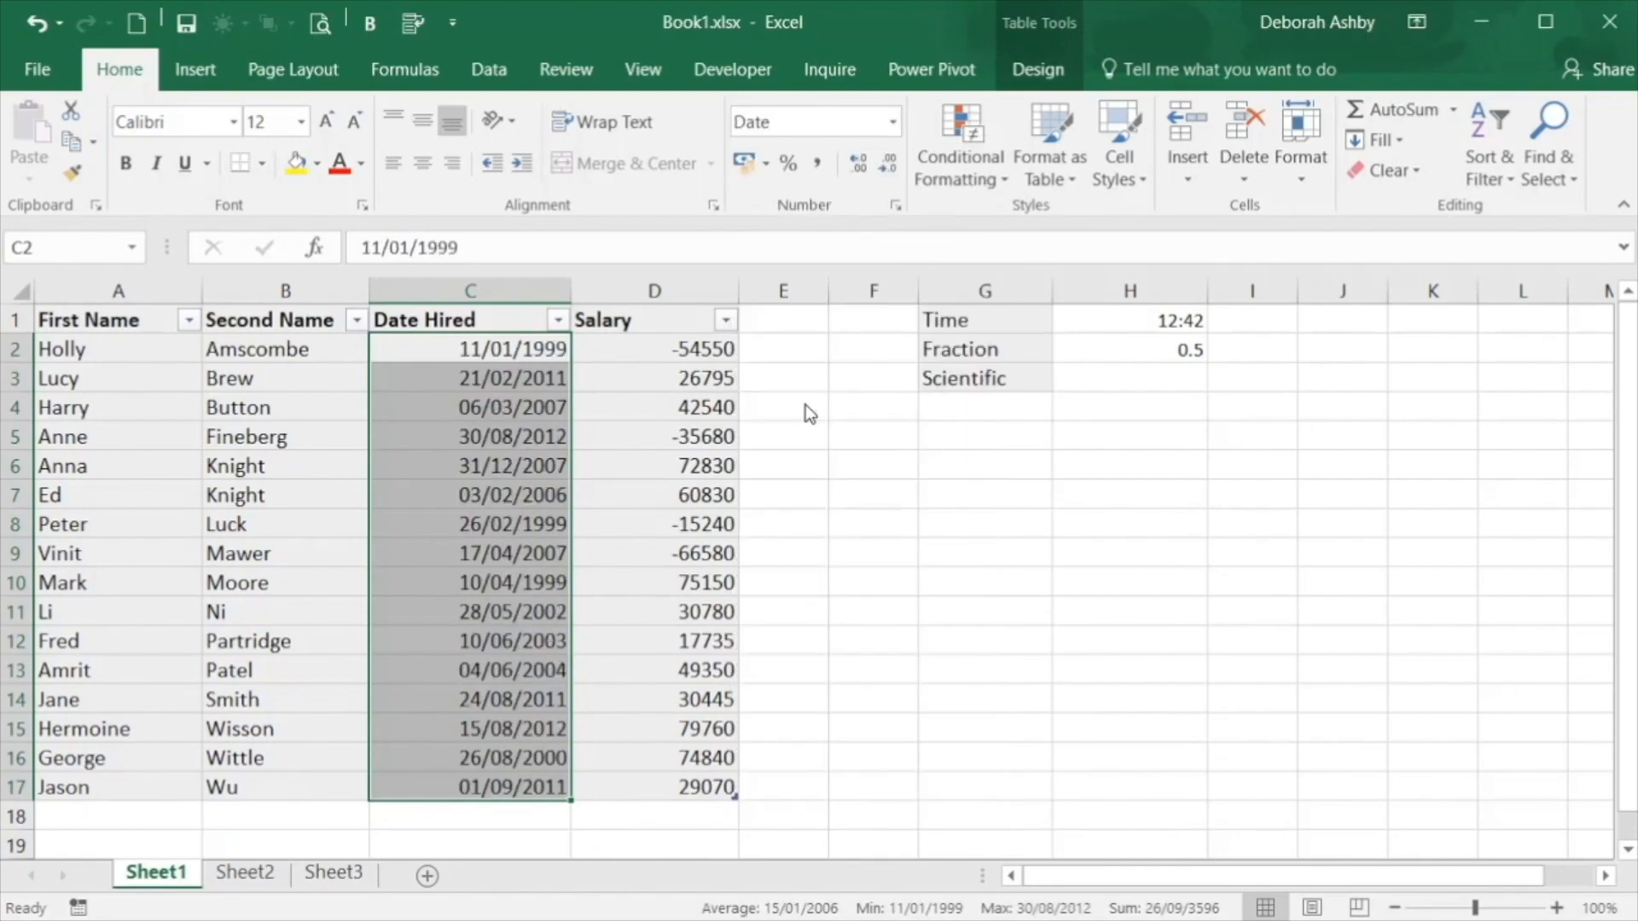
# Apply the Currency number format to the Salary values in D2:D17
pyautogui.click(638, 351)
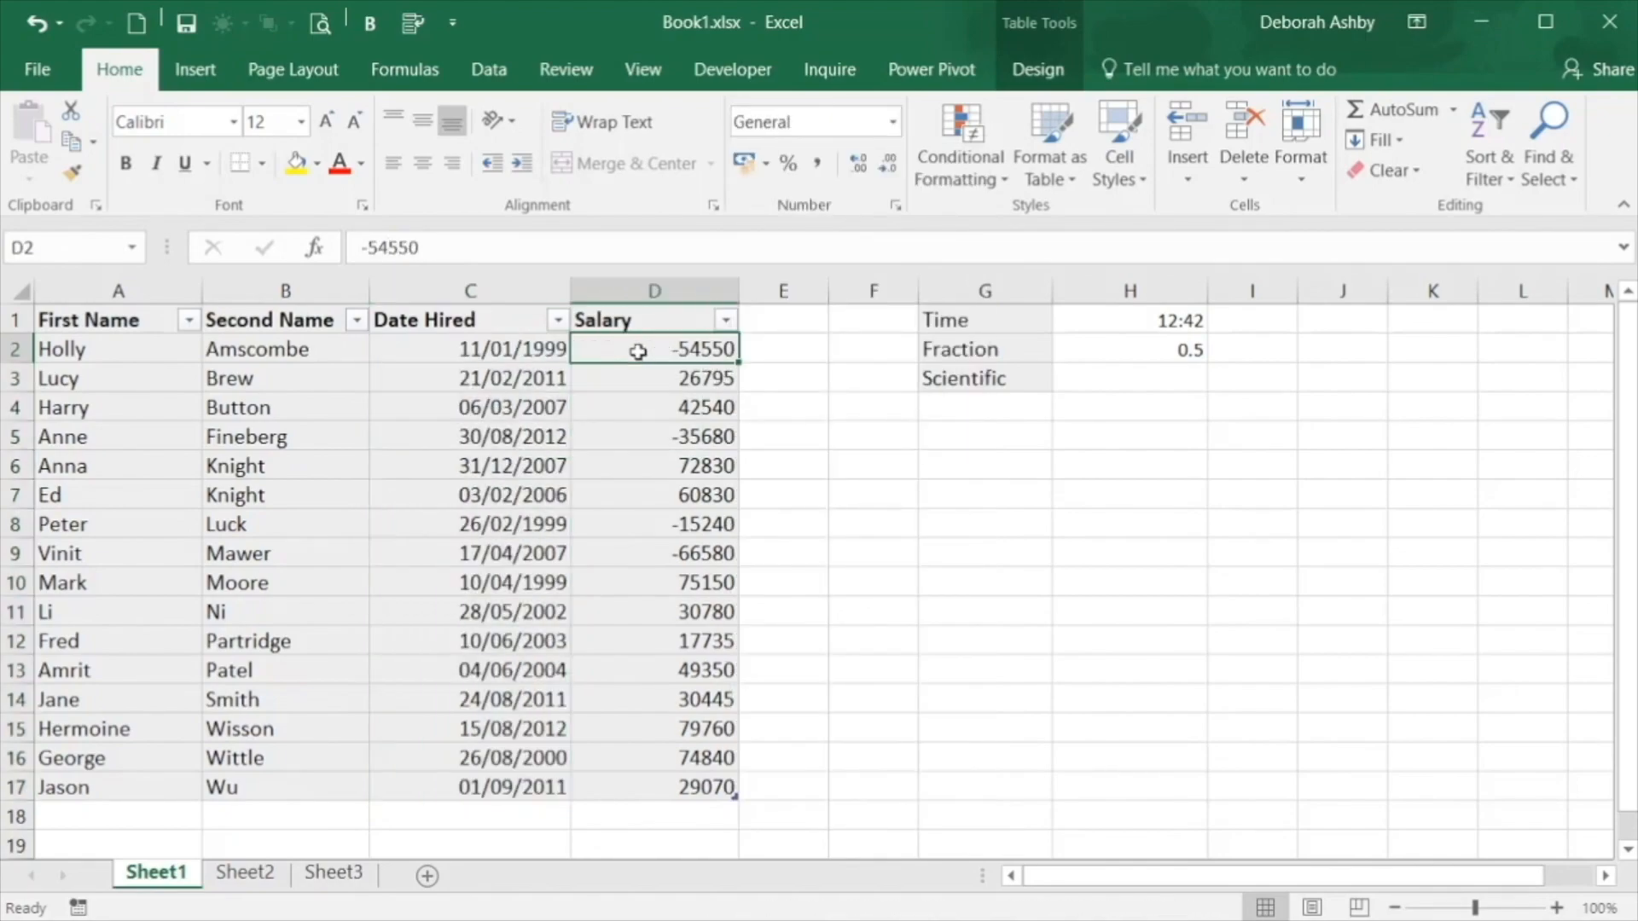
pyautogui.hotkey('ctrl', 'shift', 'Down')
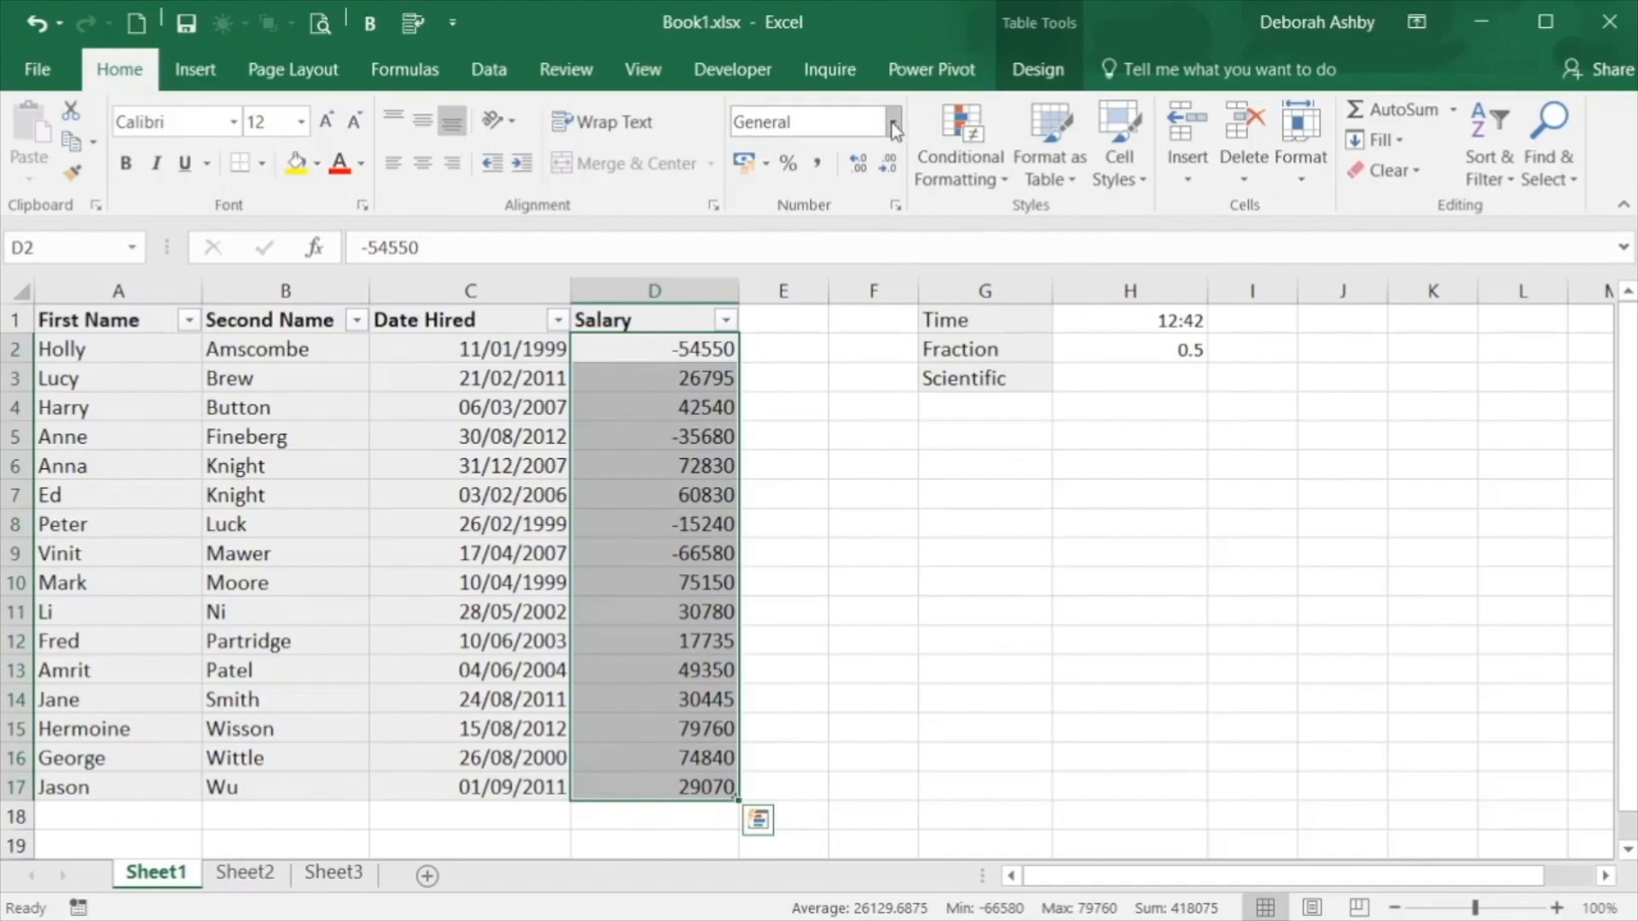
pyautogui.click(892, 121)
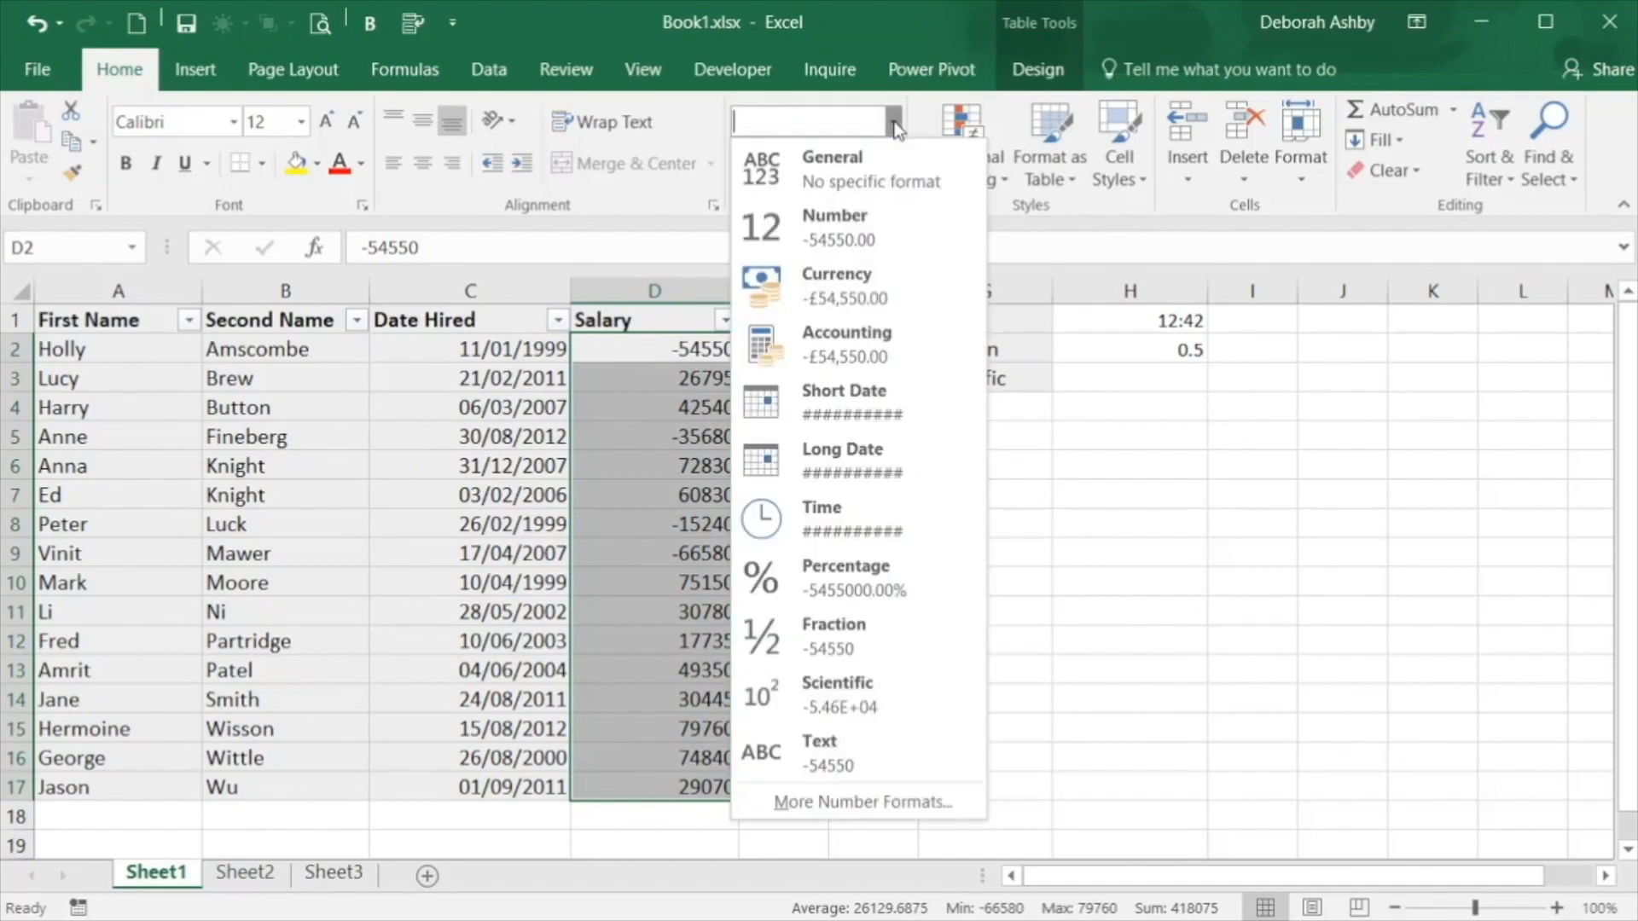
pyautogui.click(844, 290)
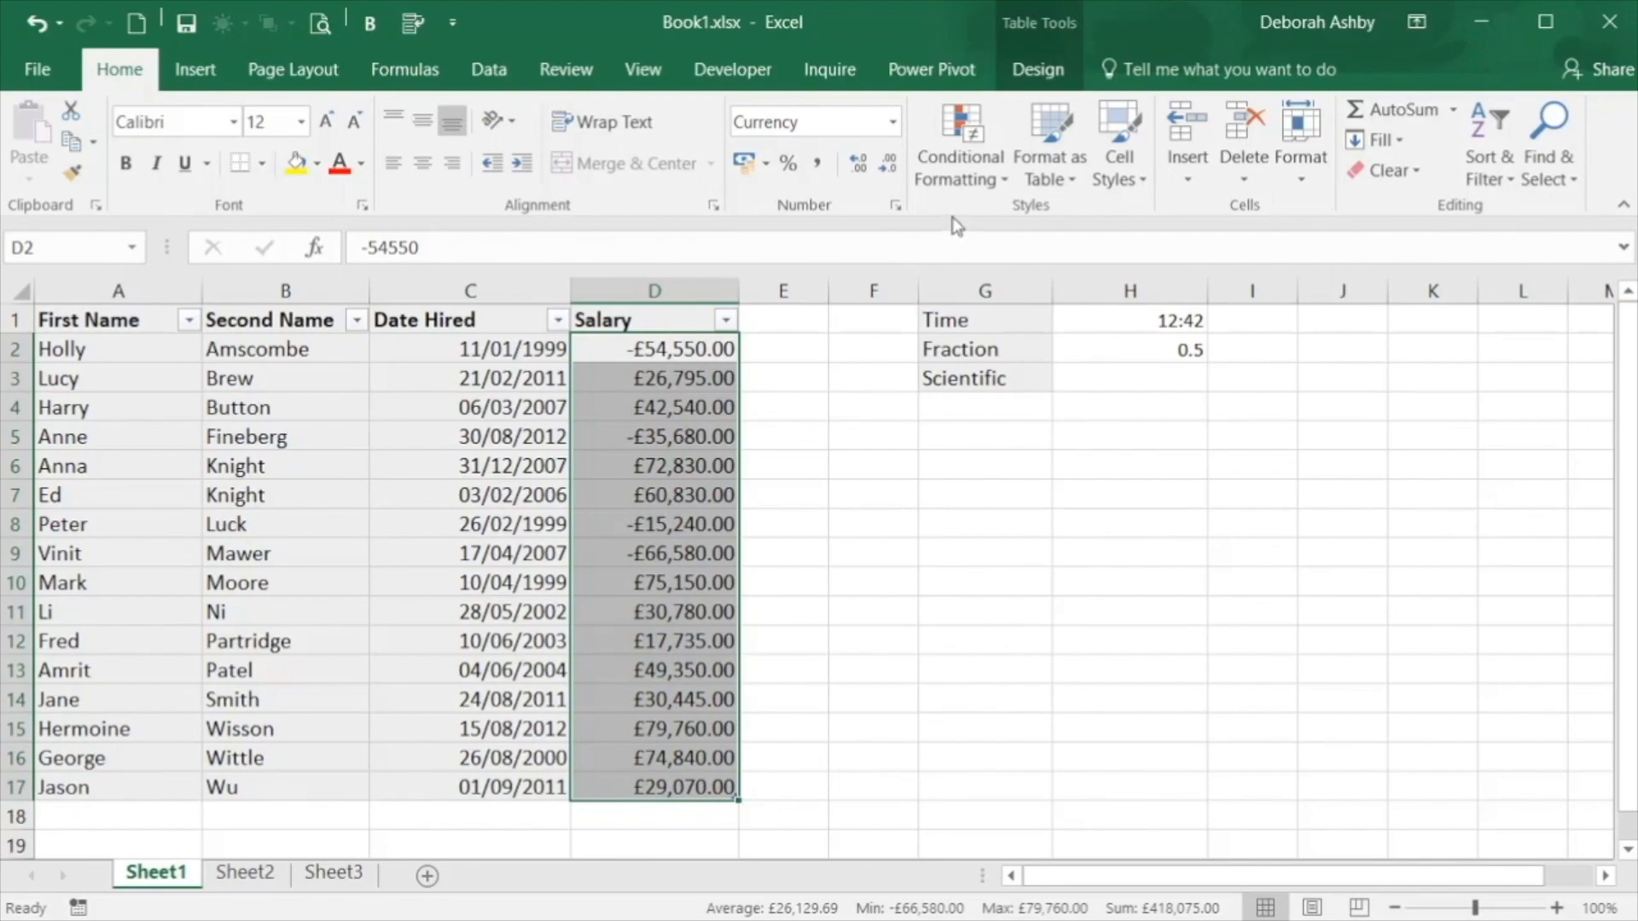
# Set the Salary currency format to 0 decimal places, with negative numbers in red with a minus sign
pyautogui.click(896, 206)
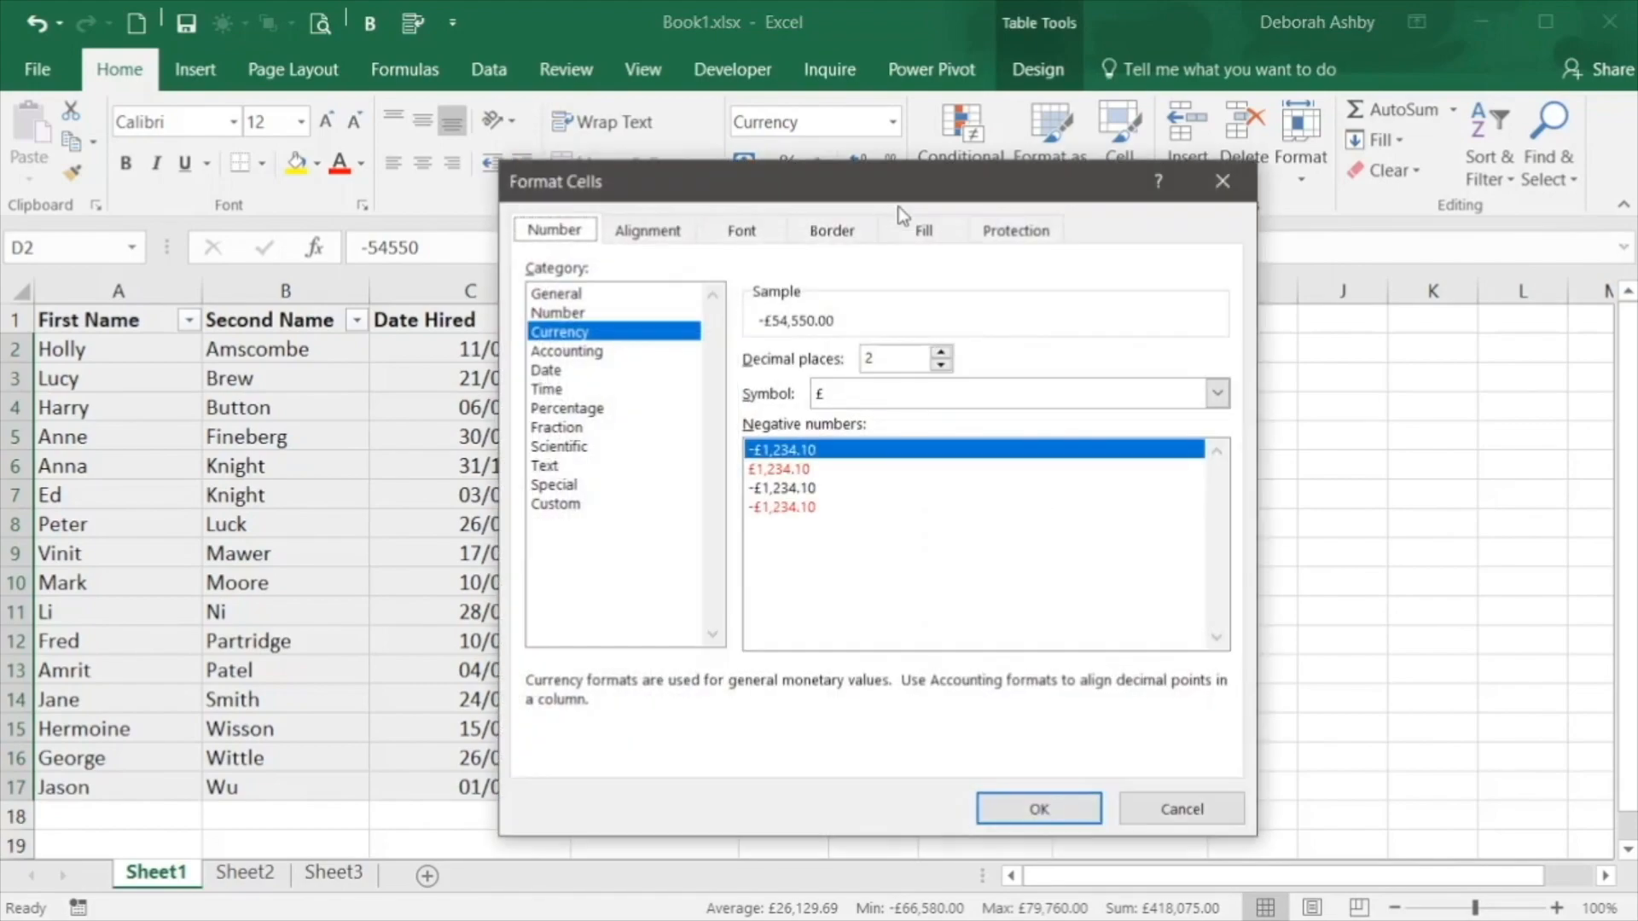
pyautogui.moveTo(1028, 192); pyautogui.dragTo(1346, 142)
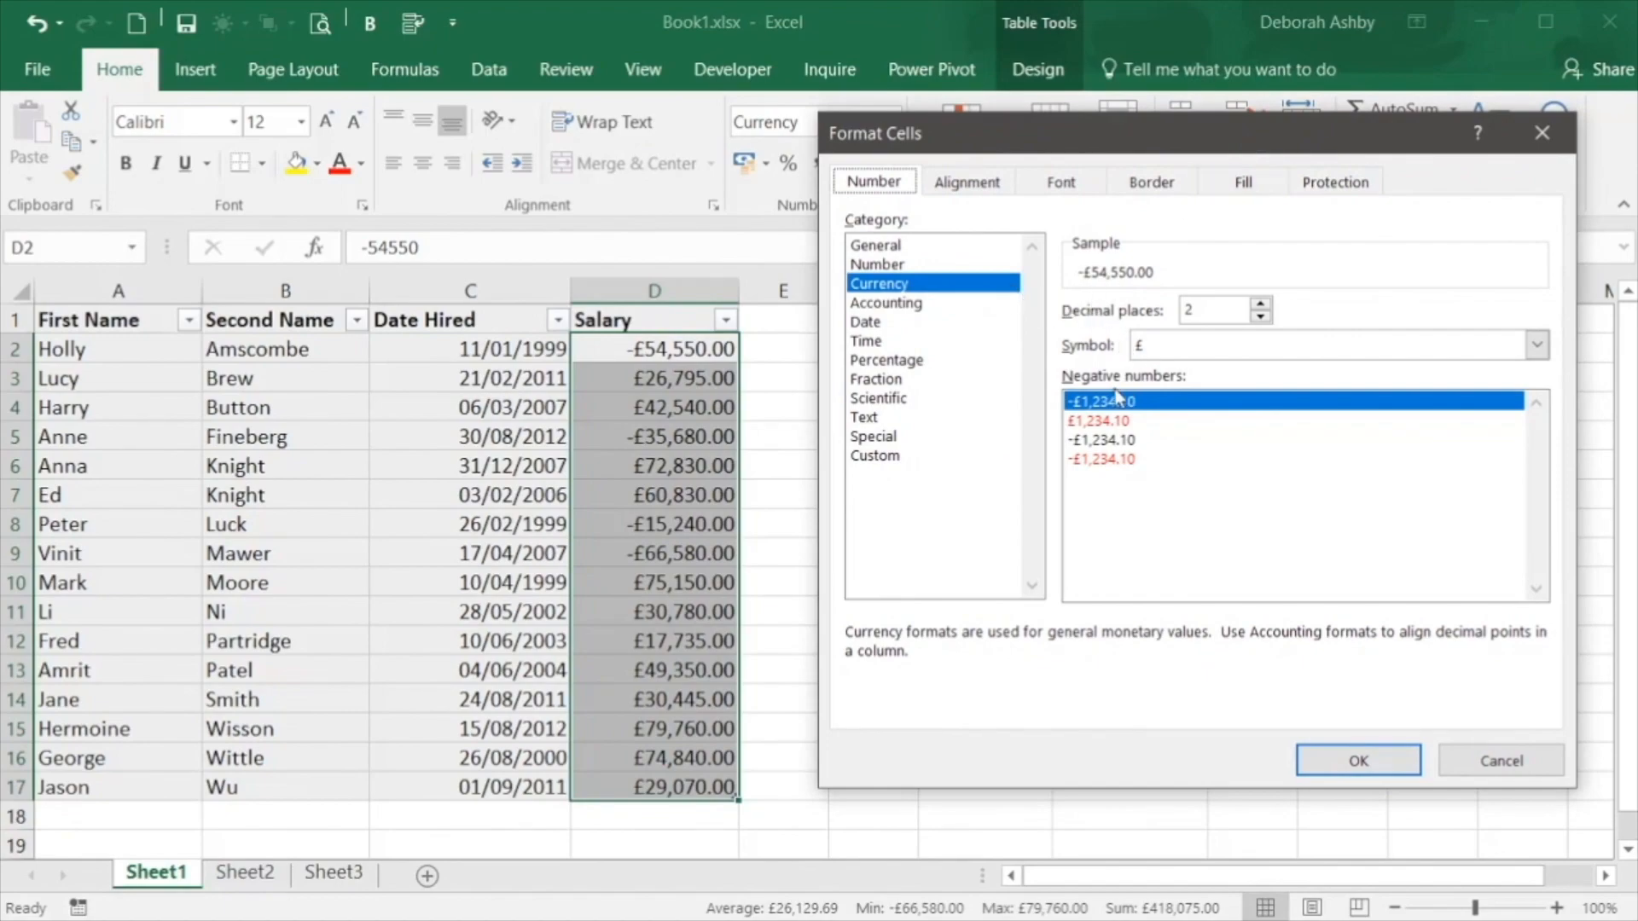
pyautogui.click(1088, 460)
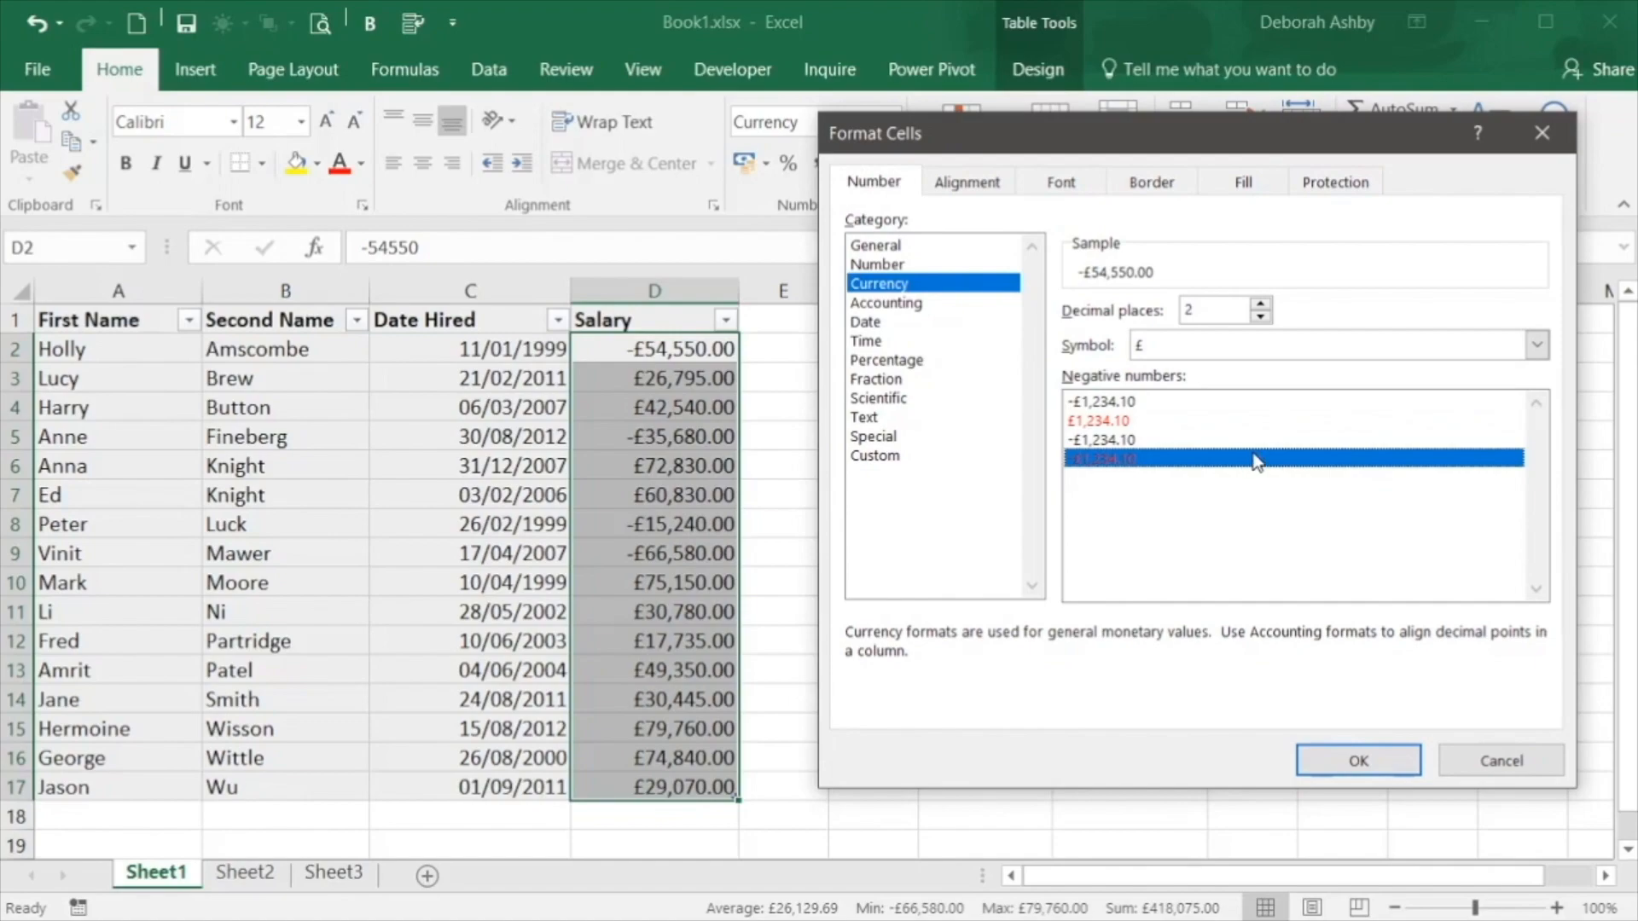
pyautogui.click(1261, 317)
pyautogui.click(1260, 317)
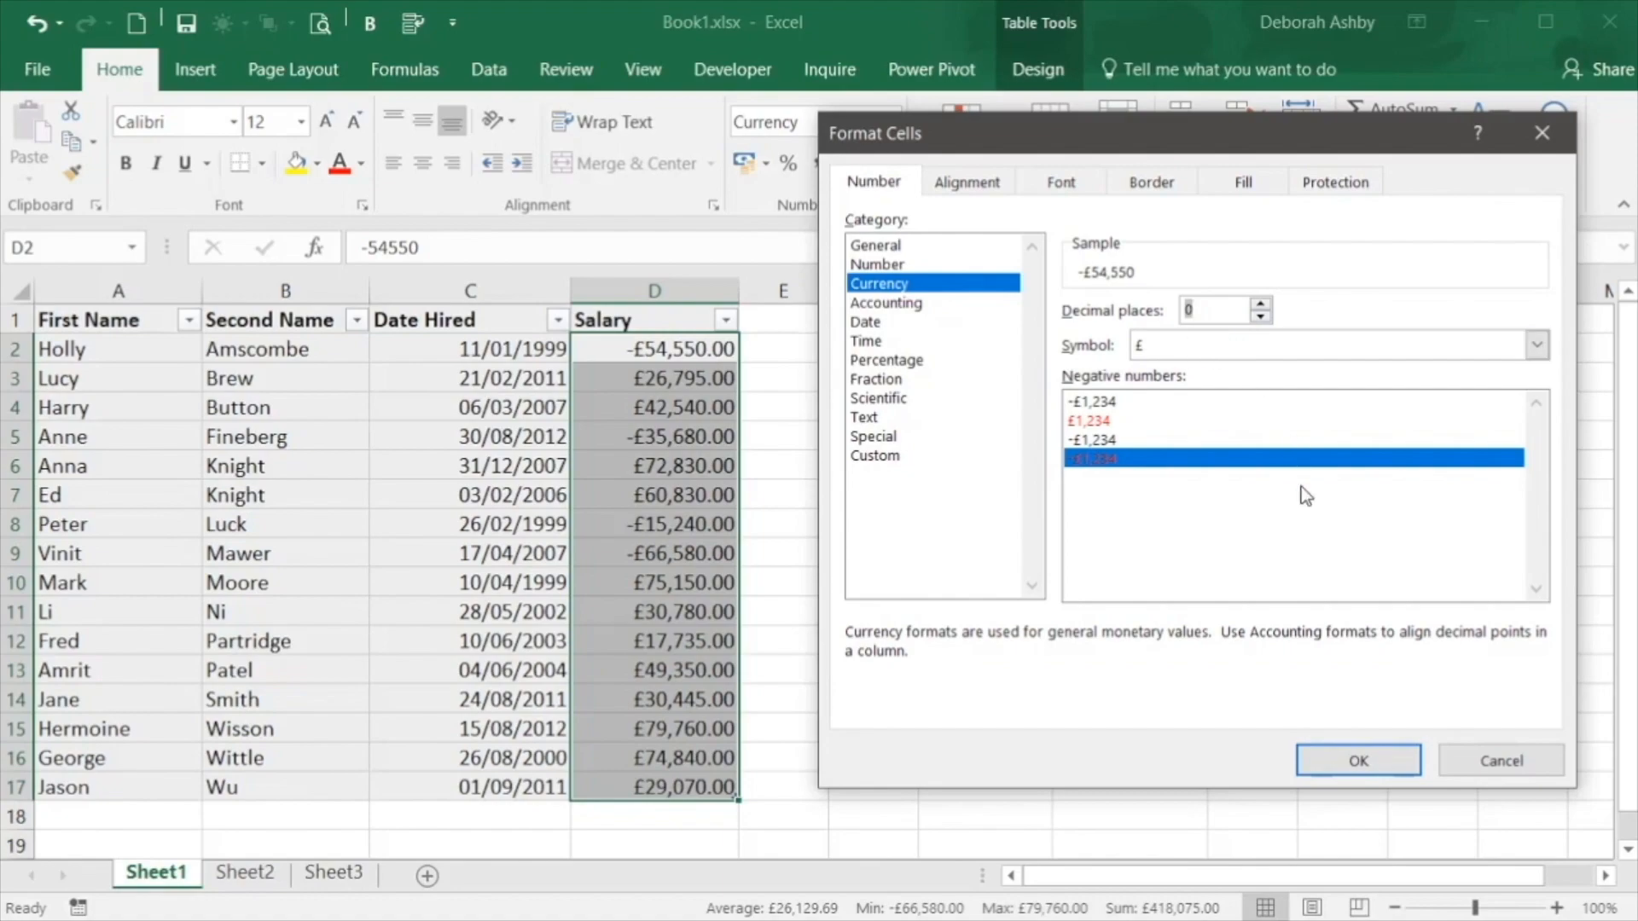
pyautogui.click(1351, 762)
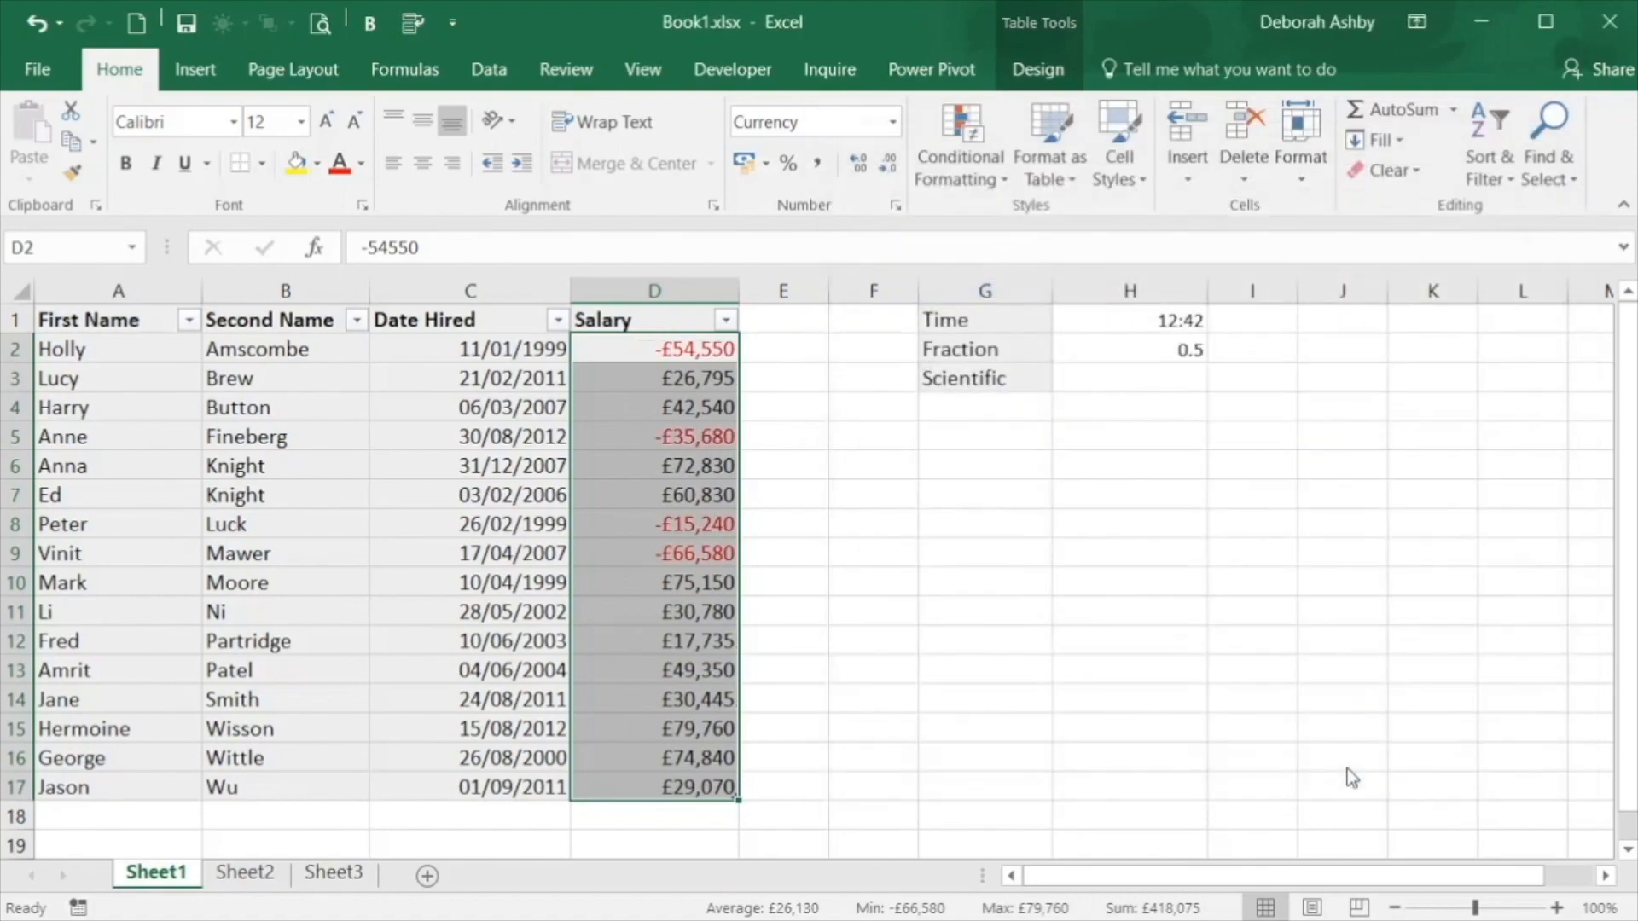
pyautogui.click(796, 496)
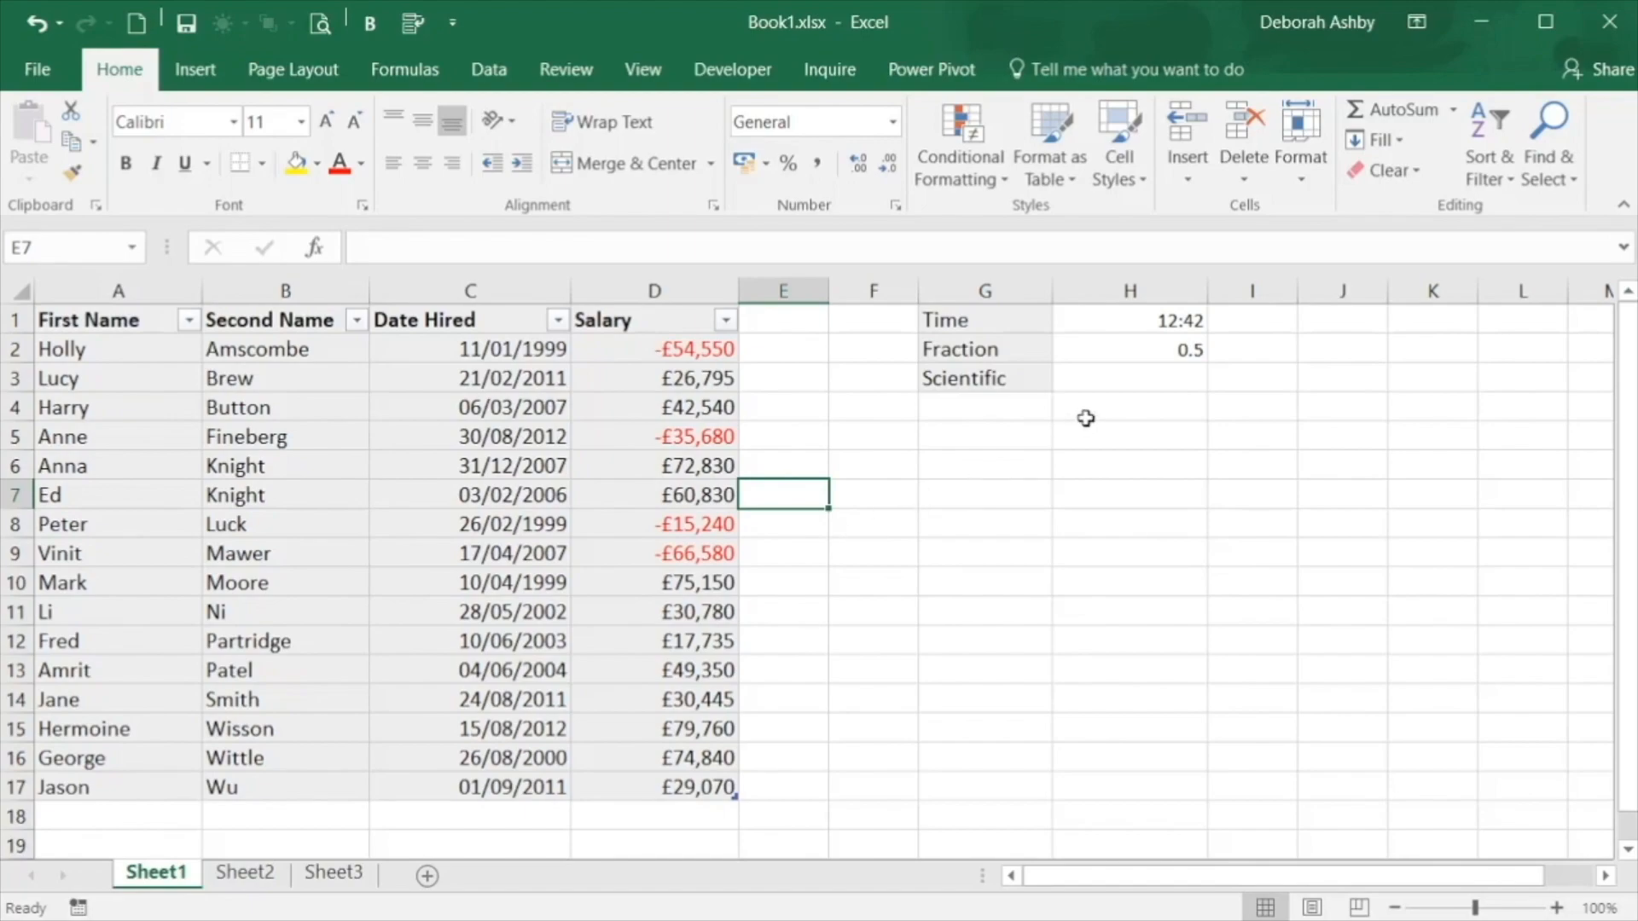
# Format the time value in H1 with the Time number format, using the 01:30:55 PM type
pyautogui.click(1110, 319)
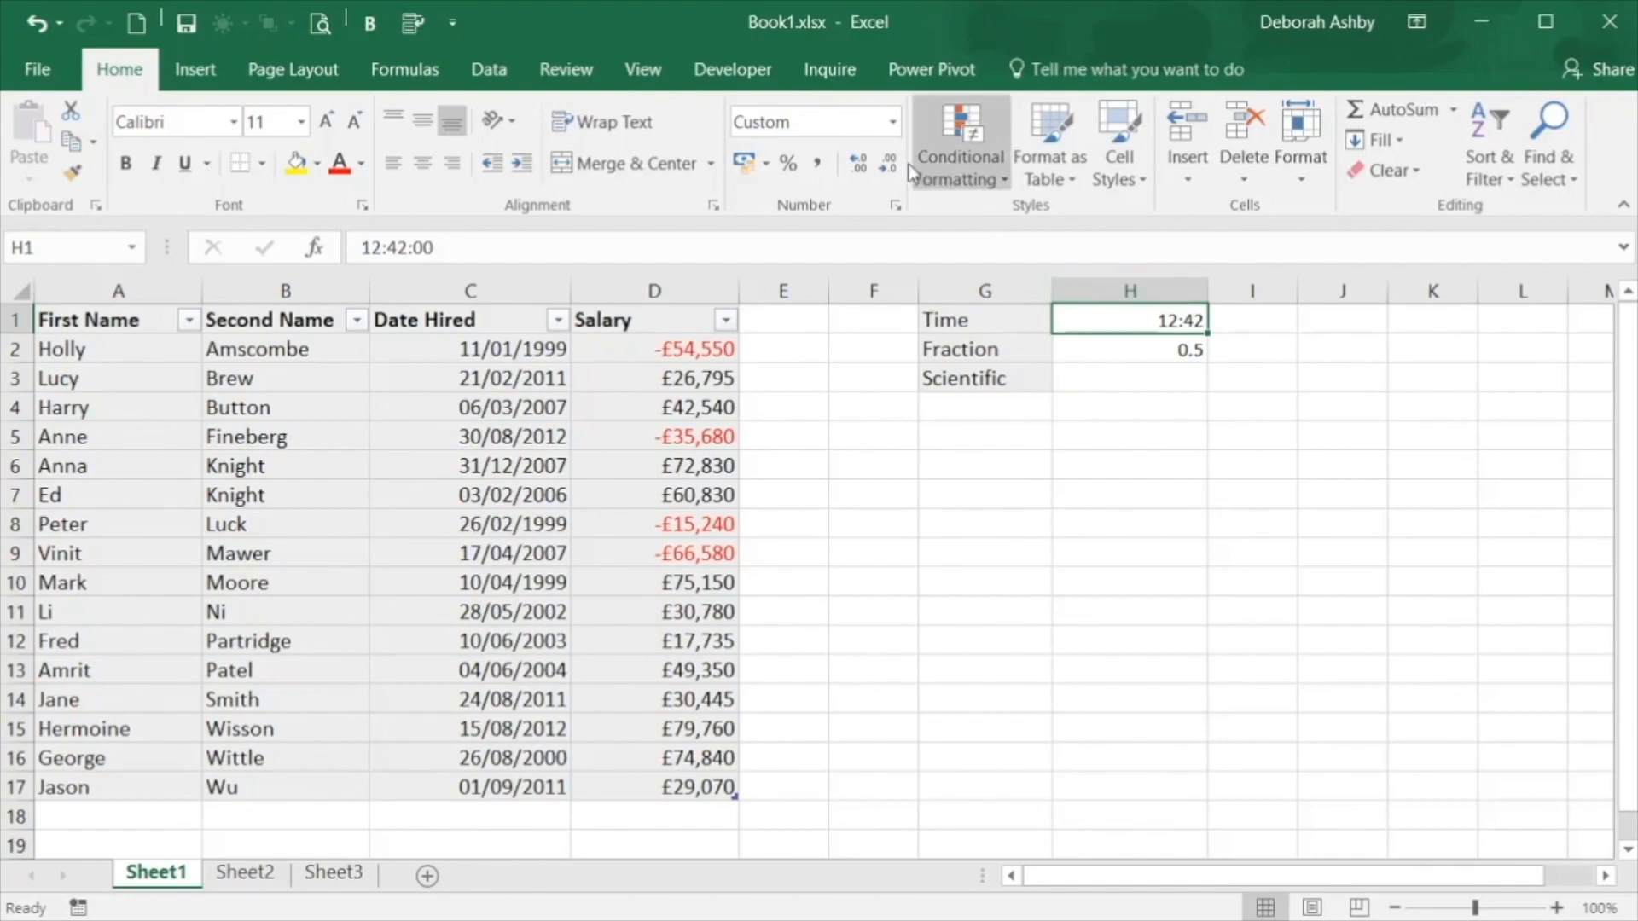
pyautogui.click(892, 124)
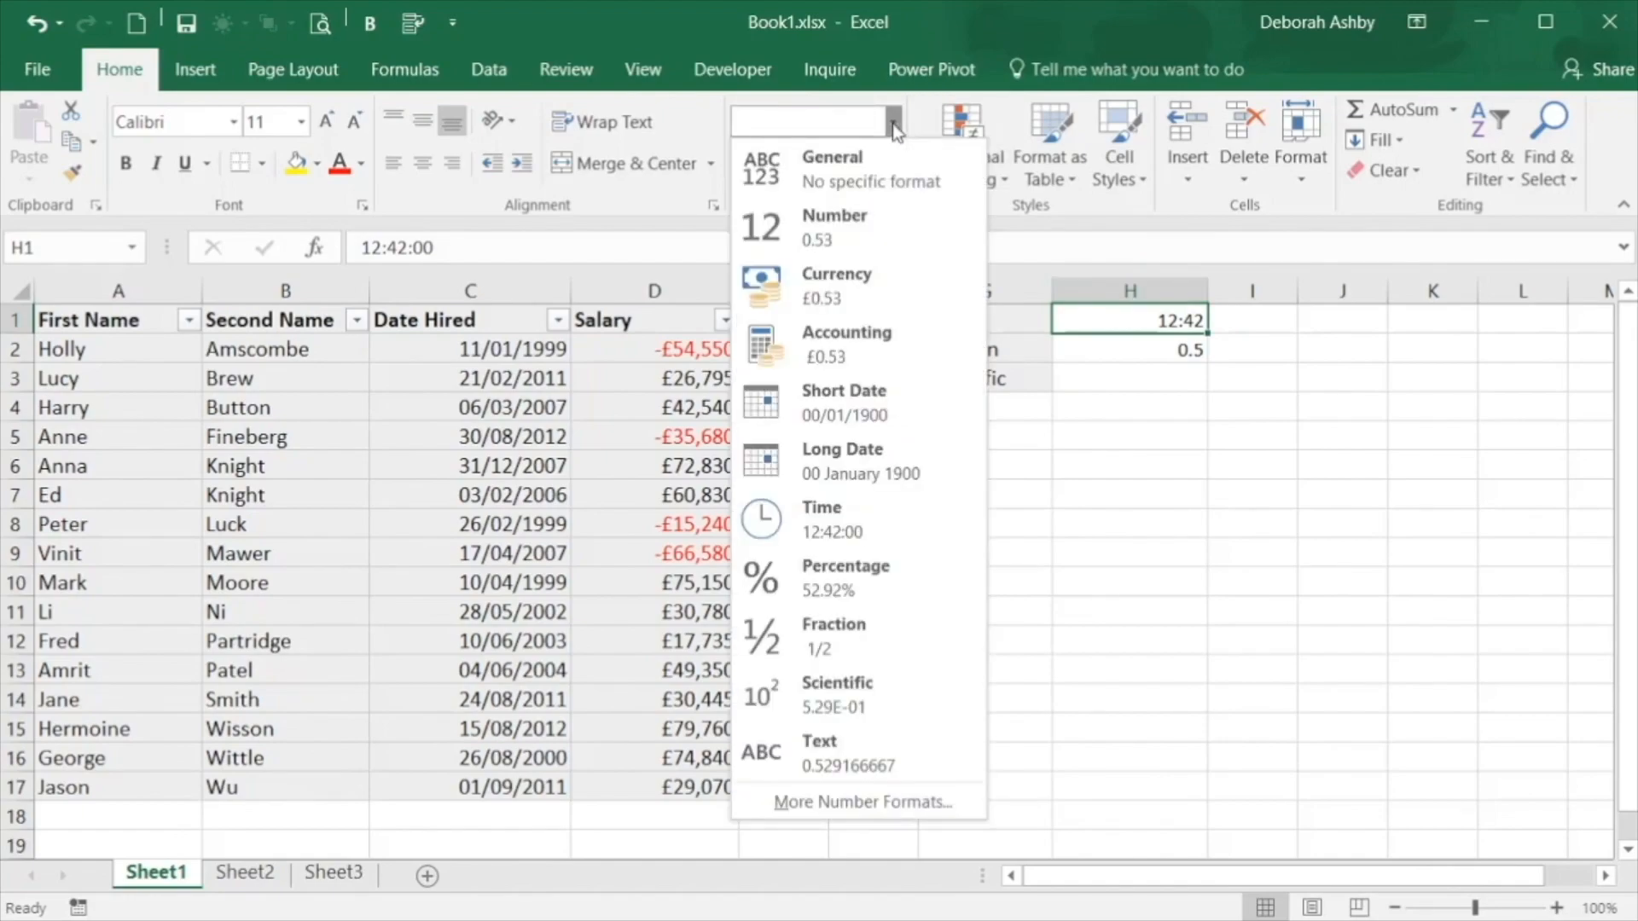
pyautogui.click(833, 524)
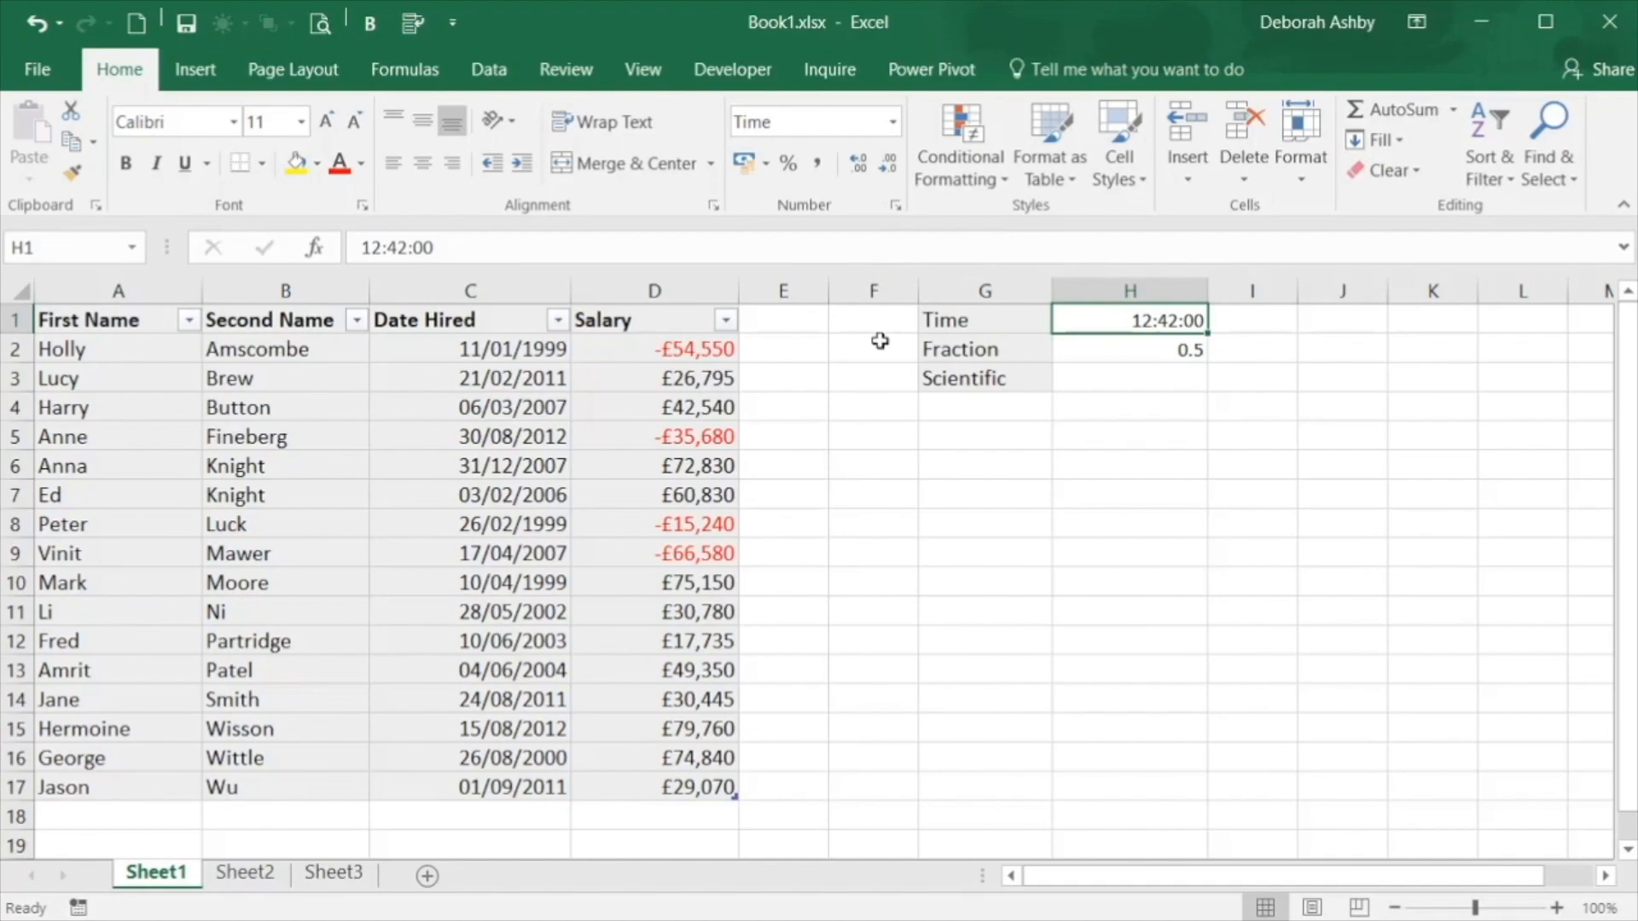
pyautogui.click(895, 206)
pyautogui.moveTo(1101, 147); pyautogui.dragTo(429, 161)
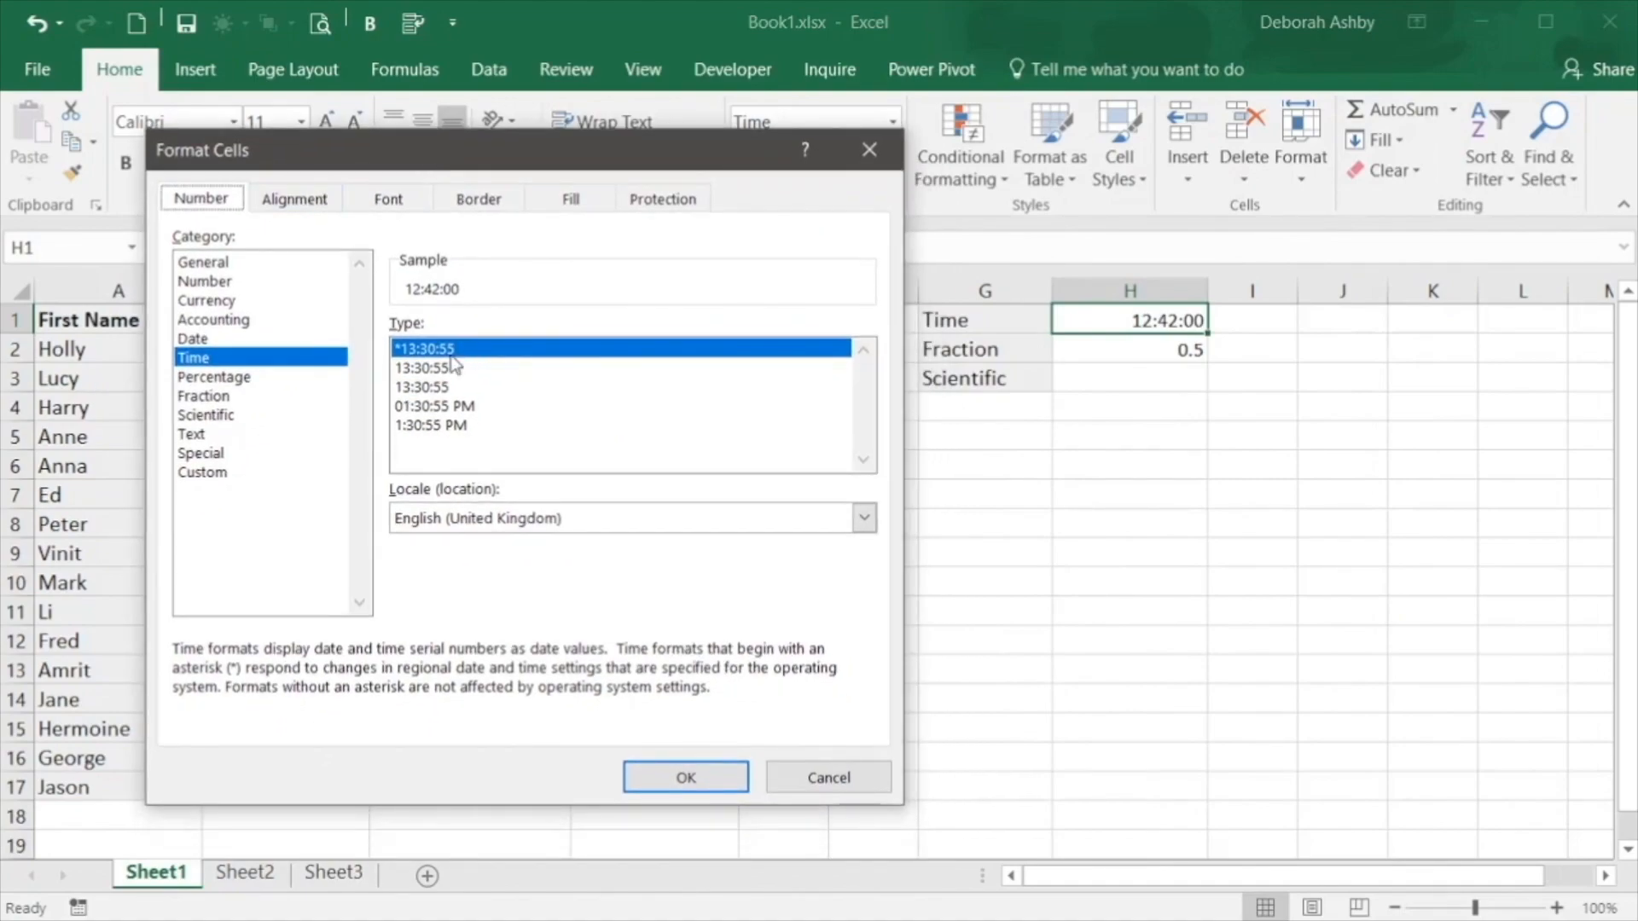
pyautogui.click(427, 407)
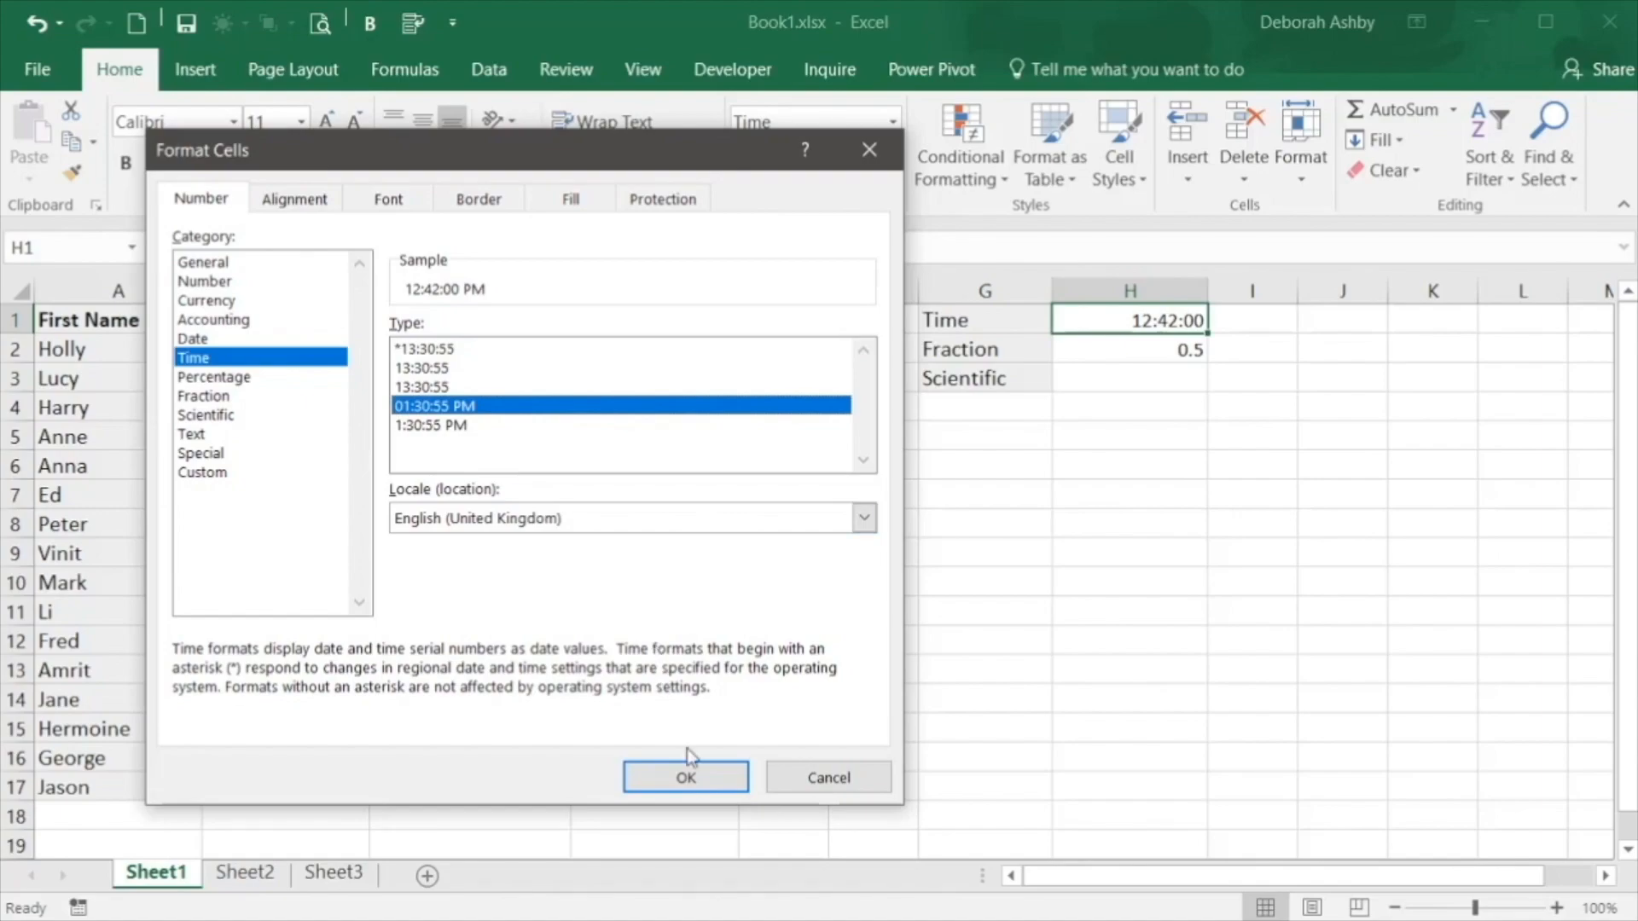
pyautogui.click(687, 777)
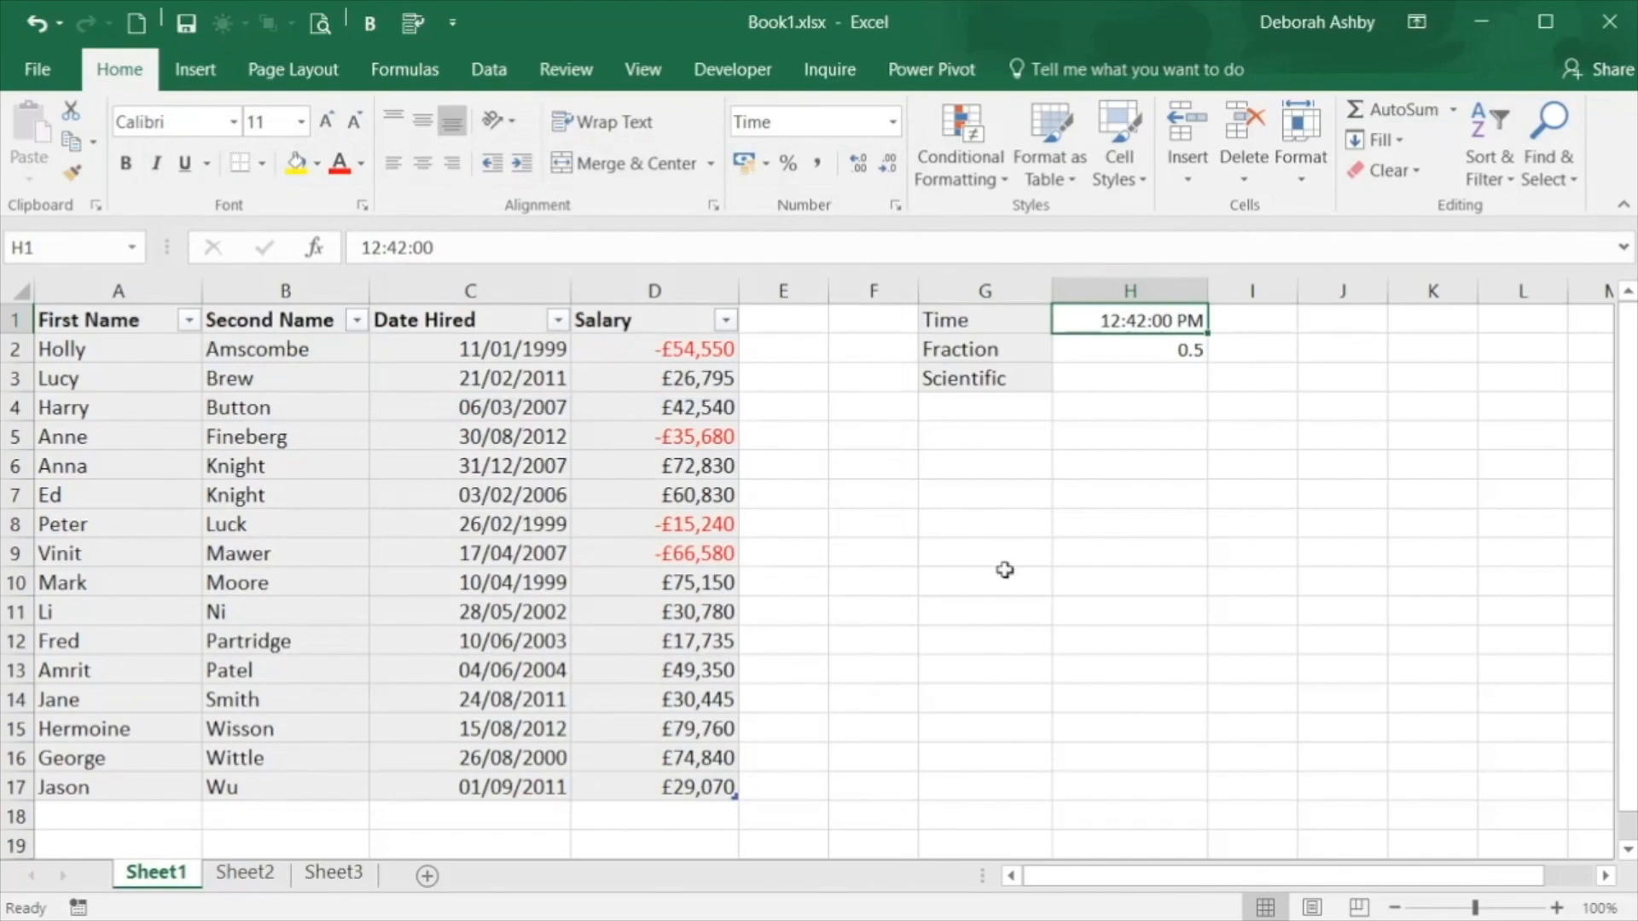
# Apply the Fraction number format to the value in H2
pyautogui.click(1130, 357)
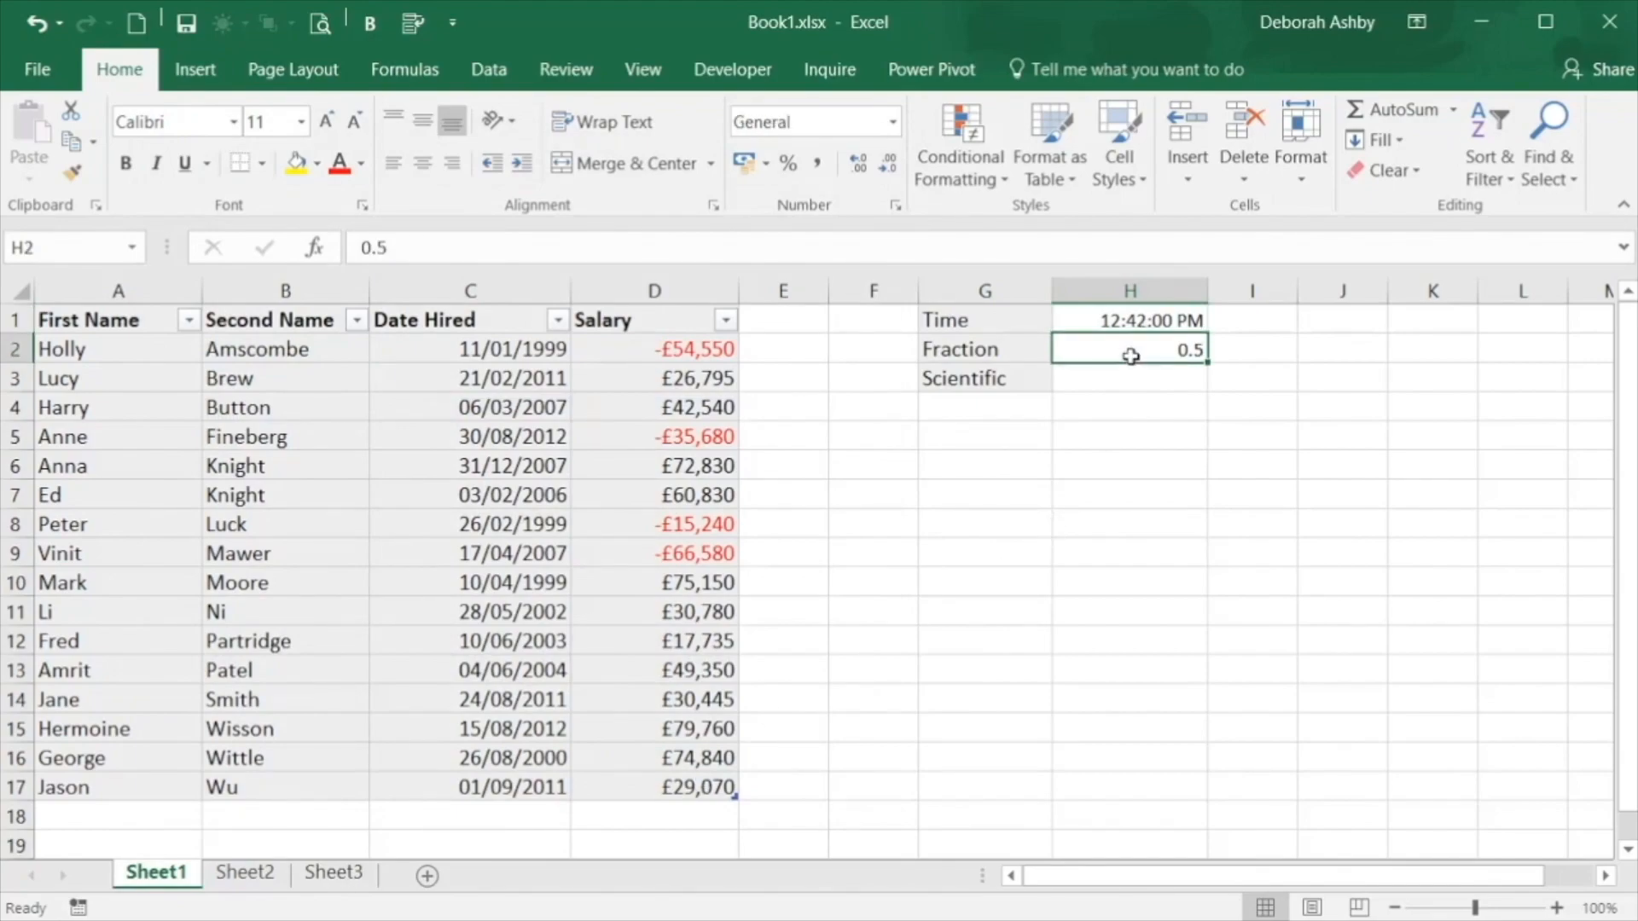
pyautogui.click(896, 130)
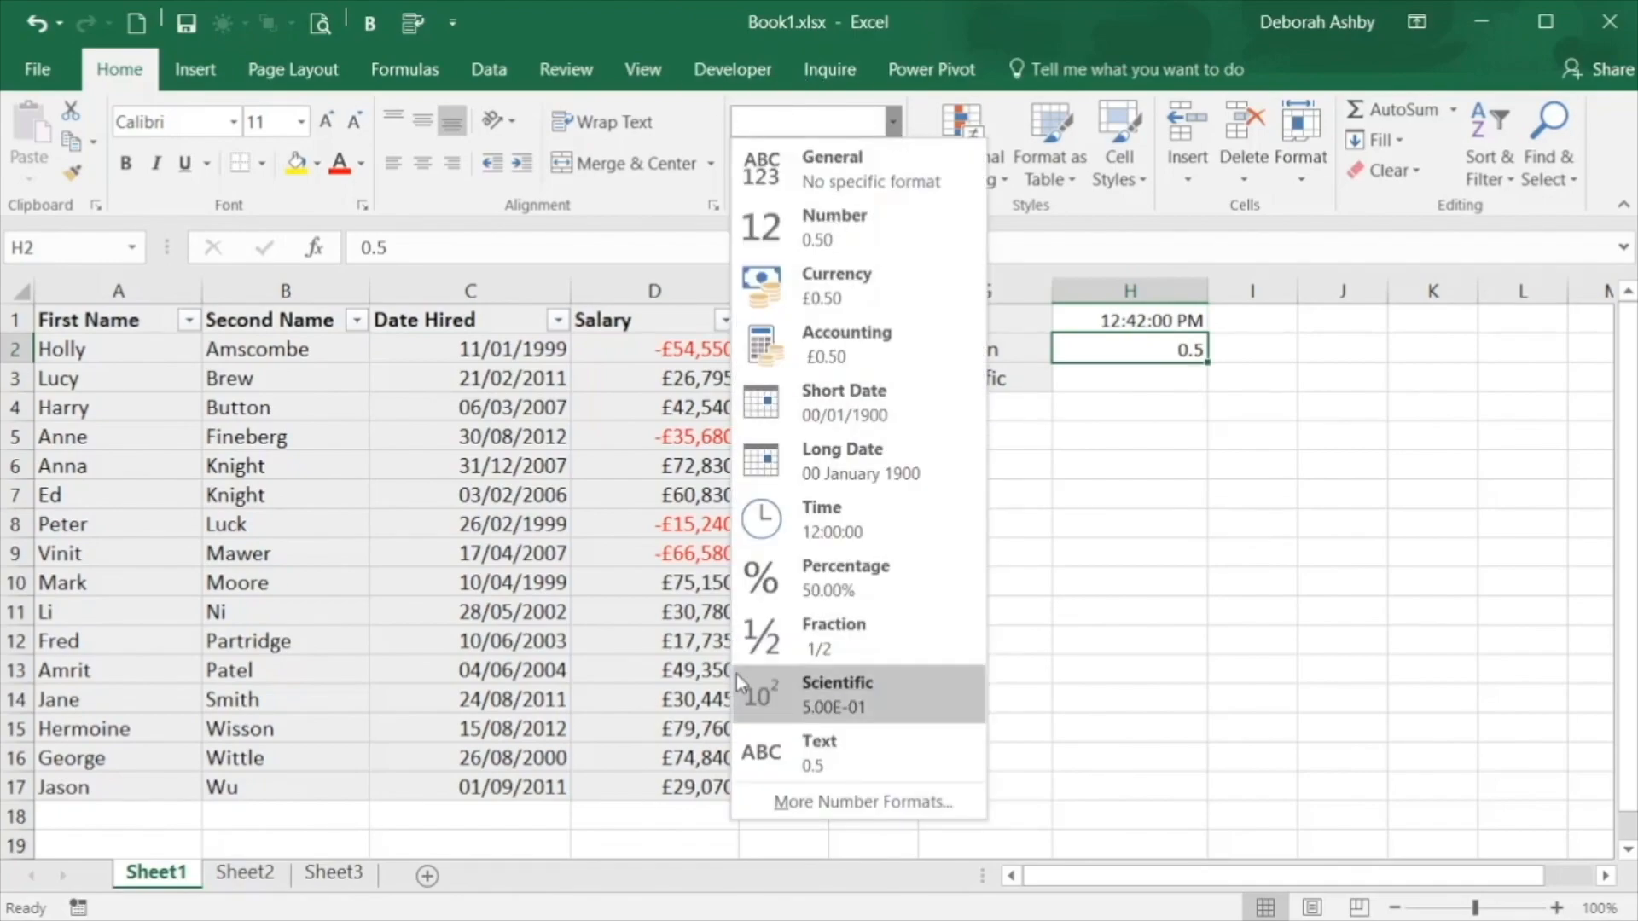
pyautogui.click(770, 641)
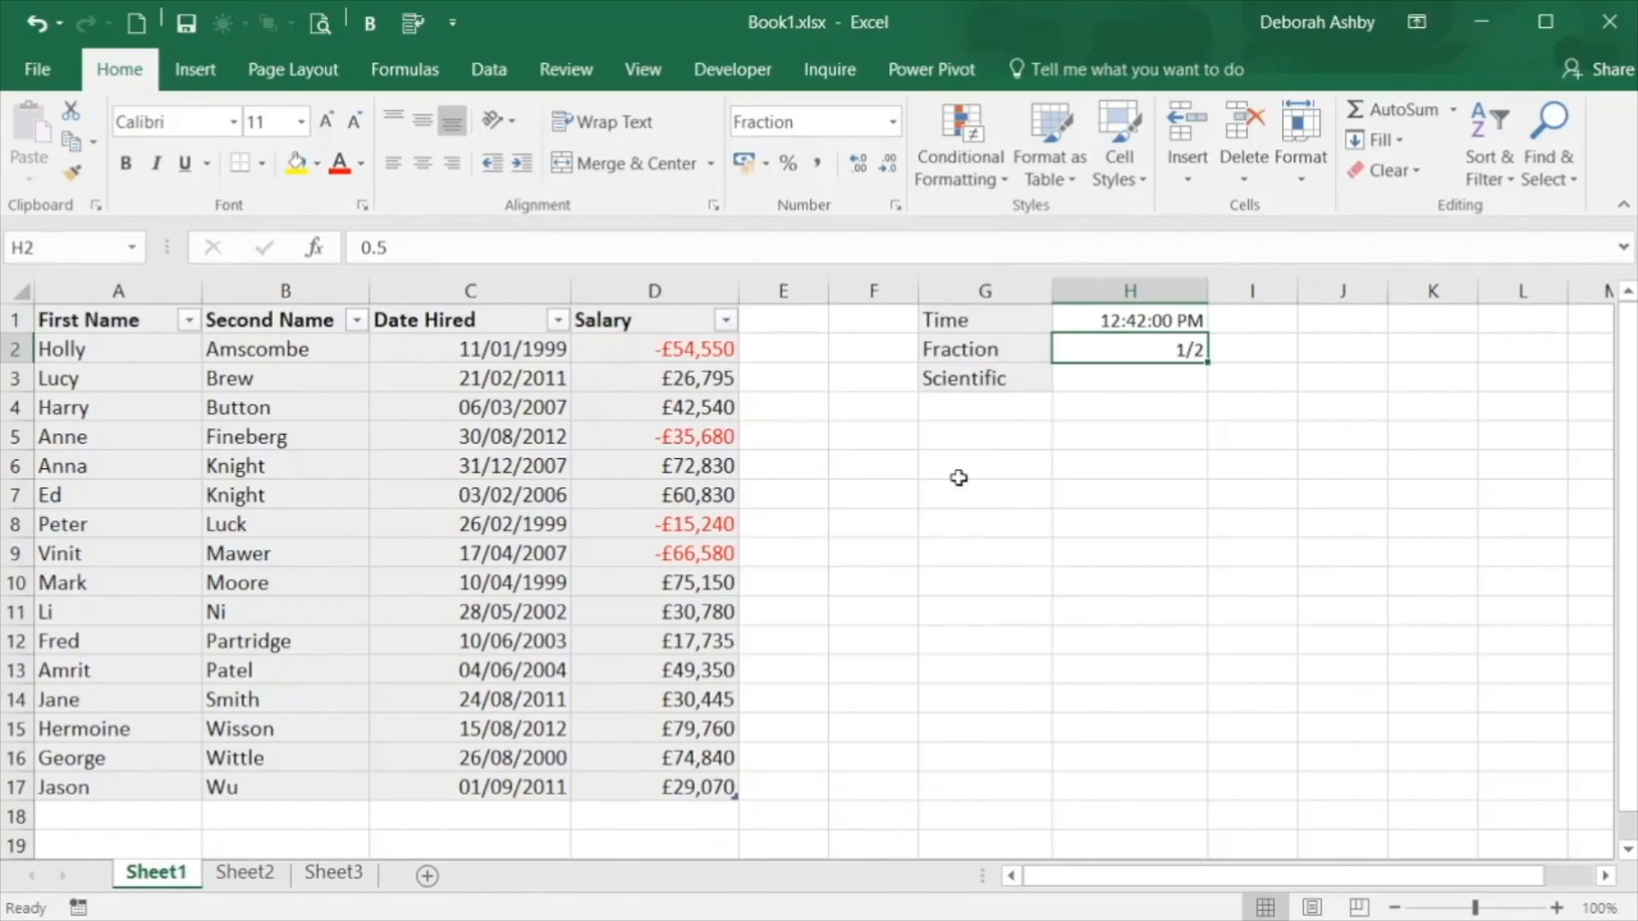
pyautogui.click(1108, 386)
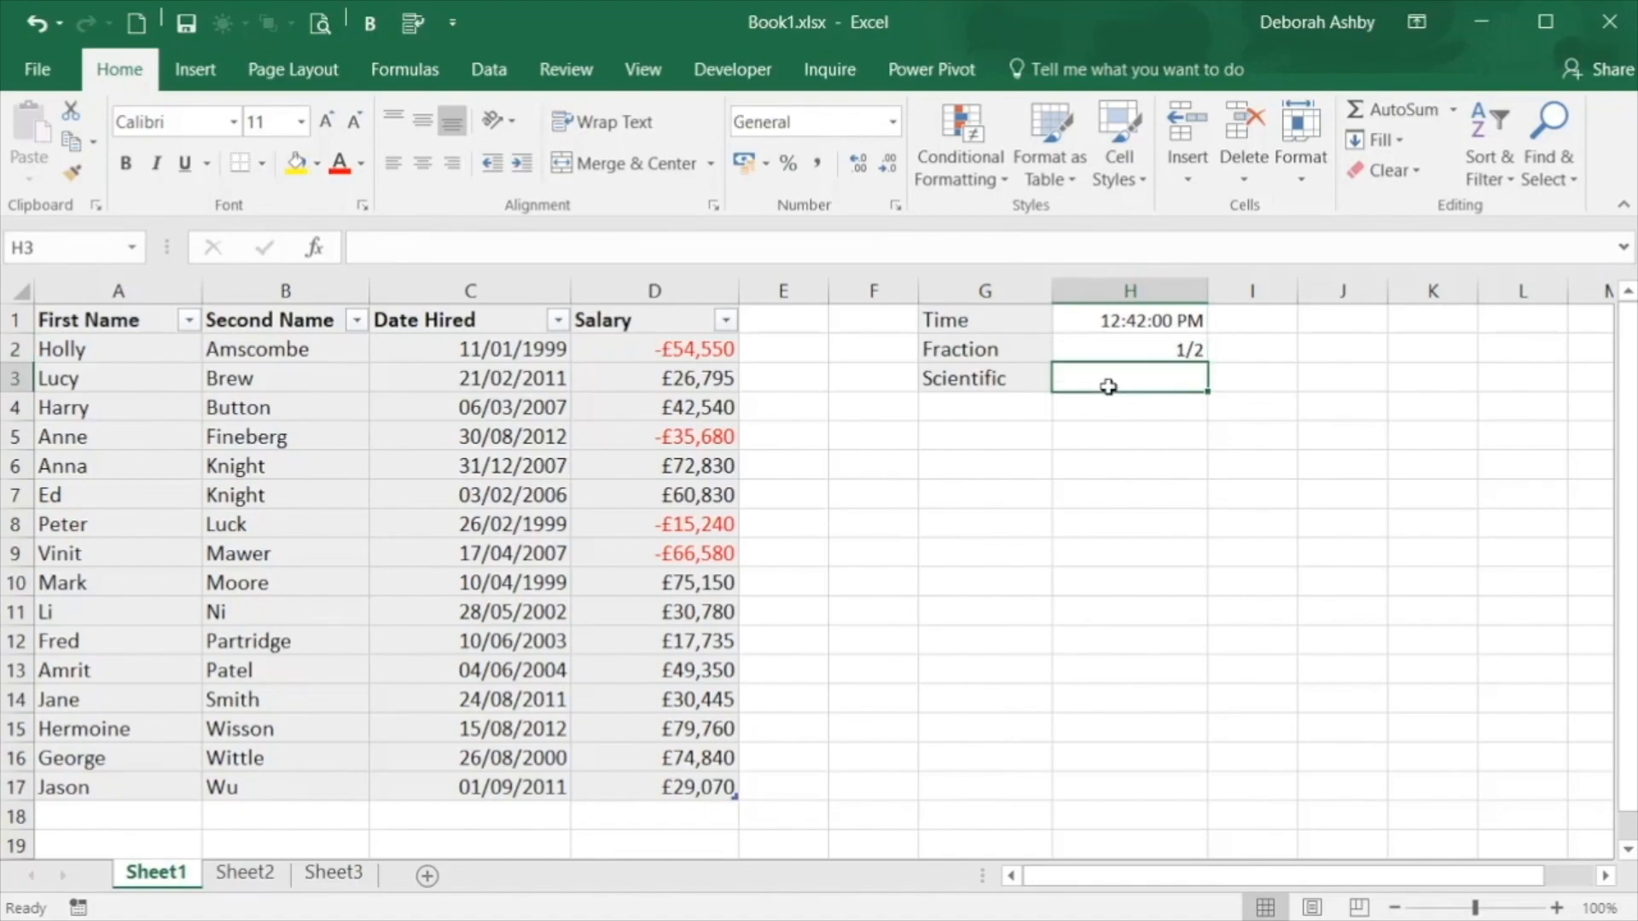
pyautogui.write('238723874298324')
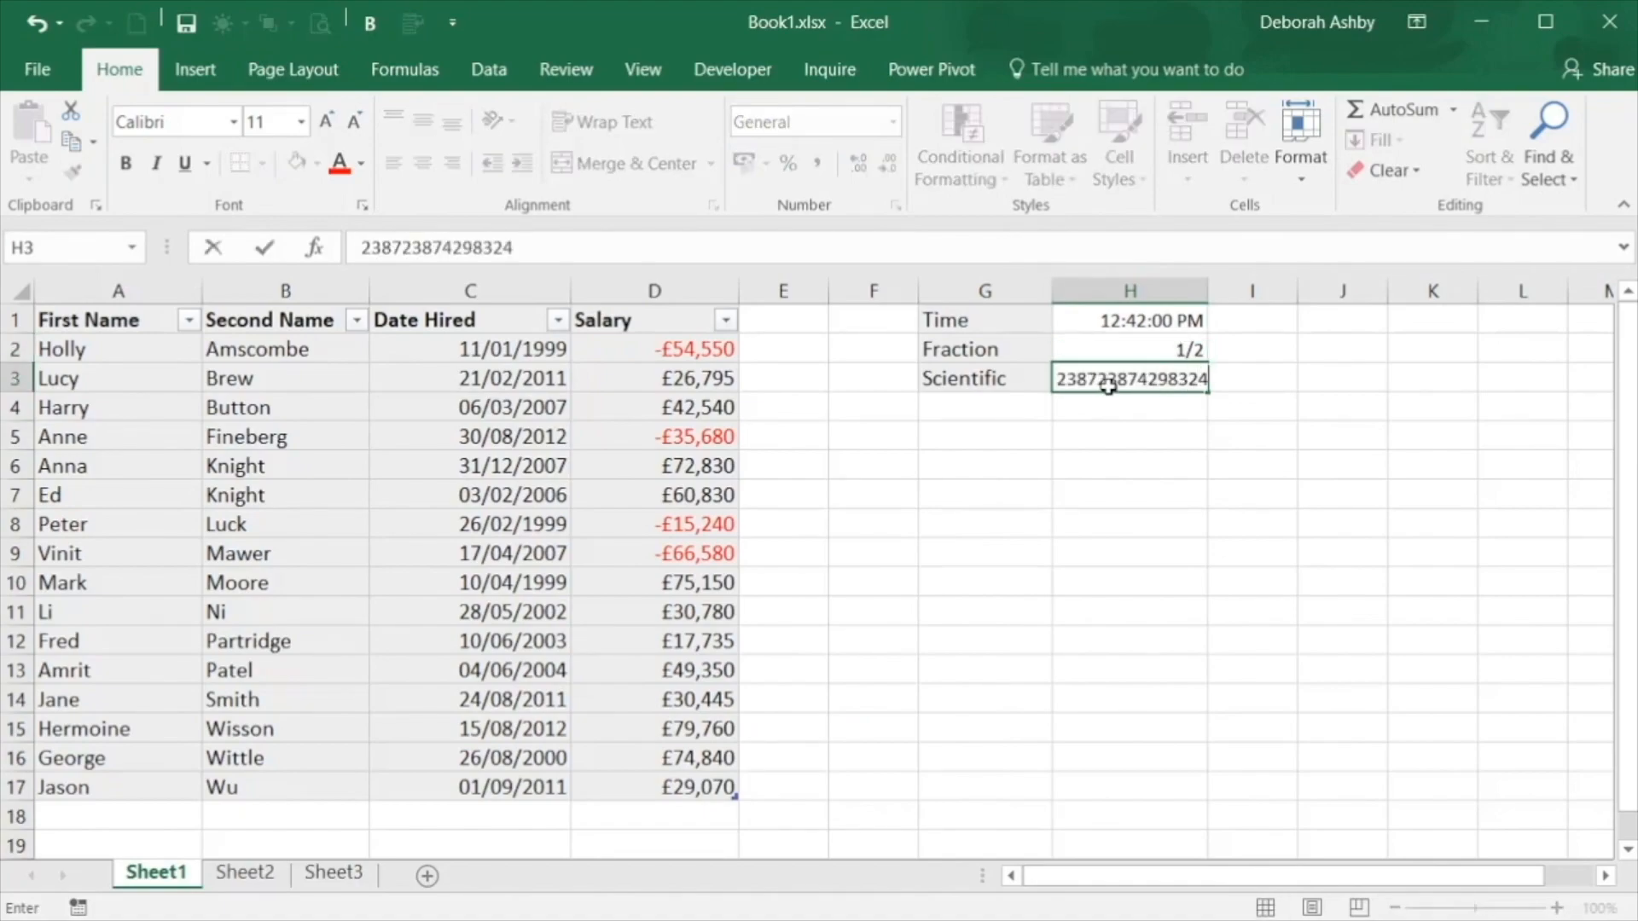
pyautogui.click(1059, 542)
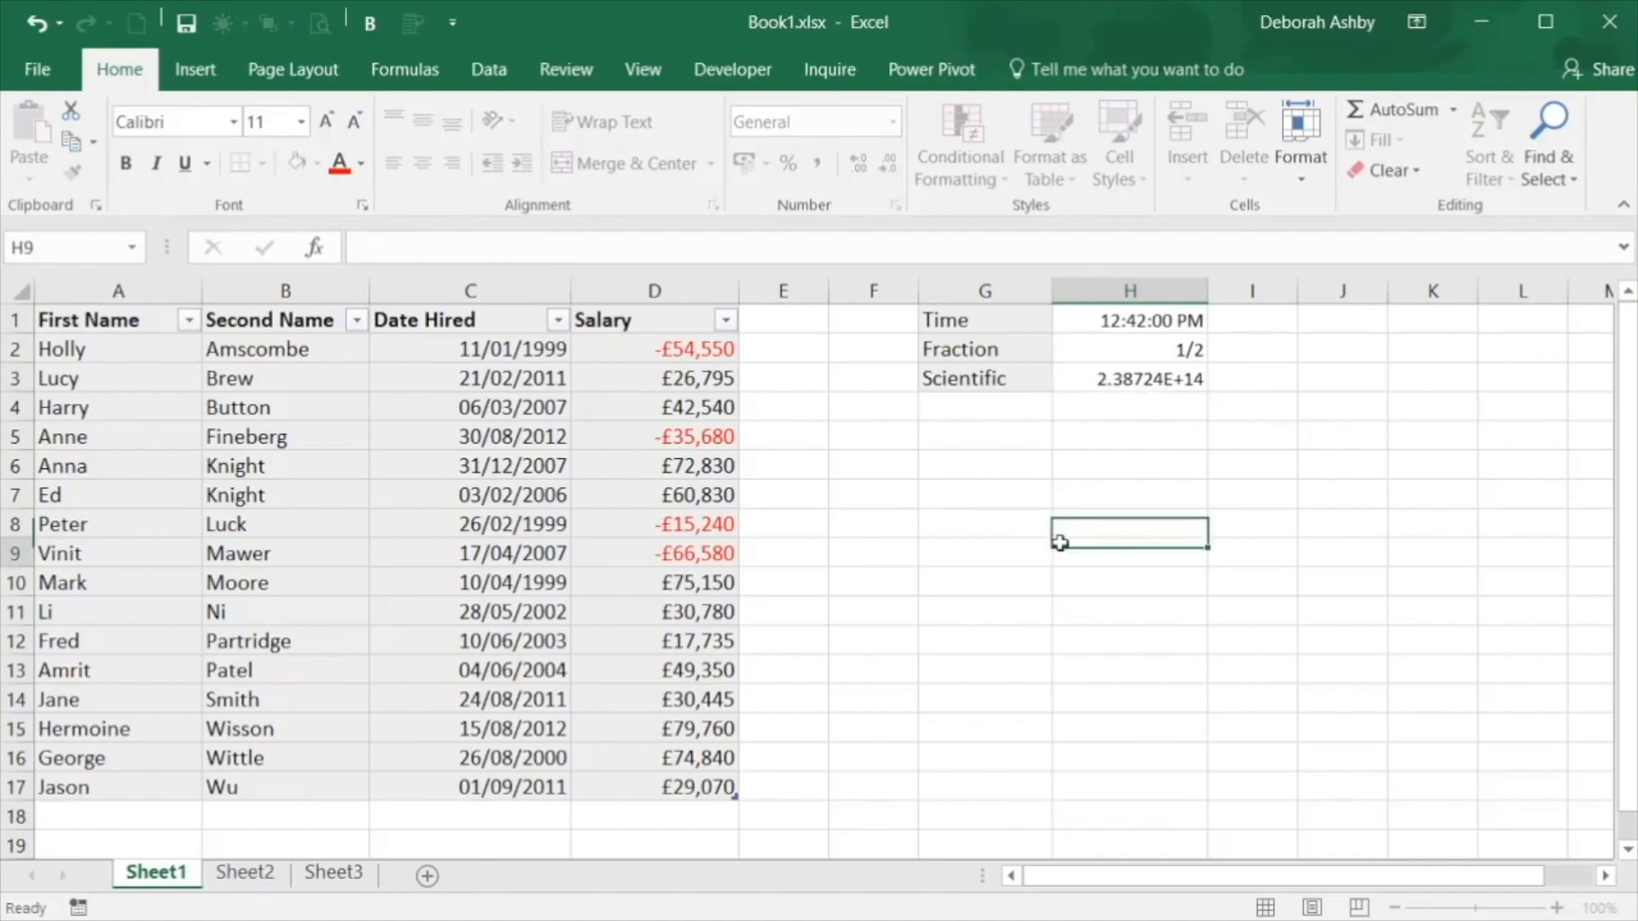
pyautogui.click(1144, 380)
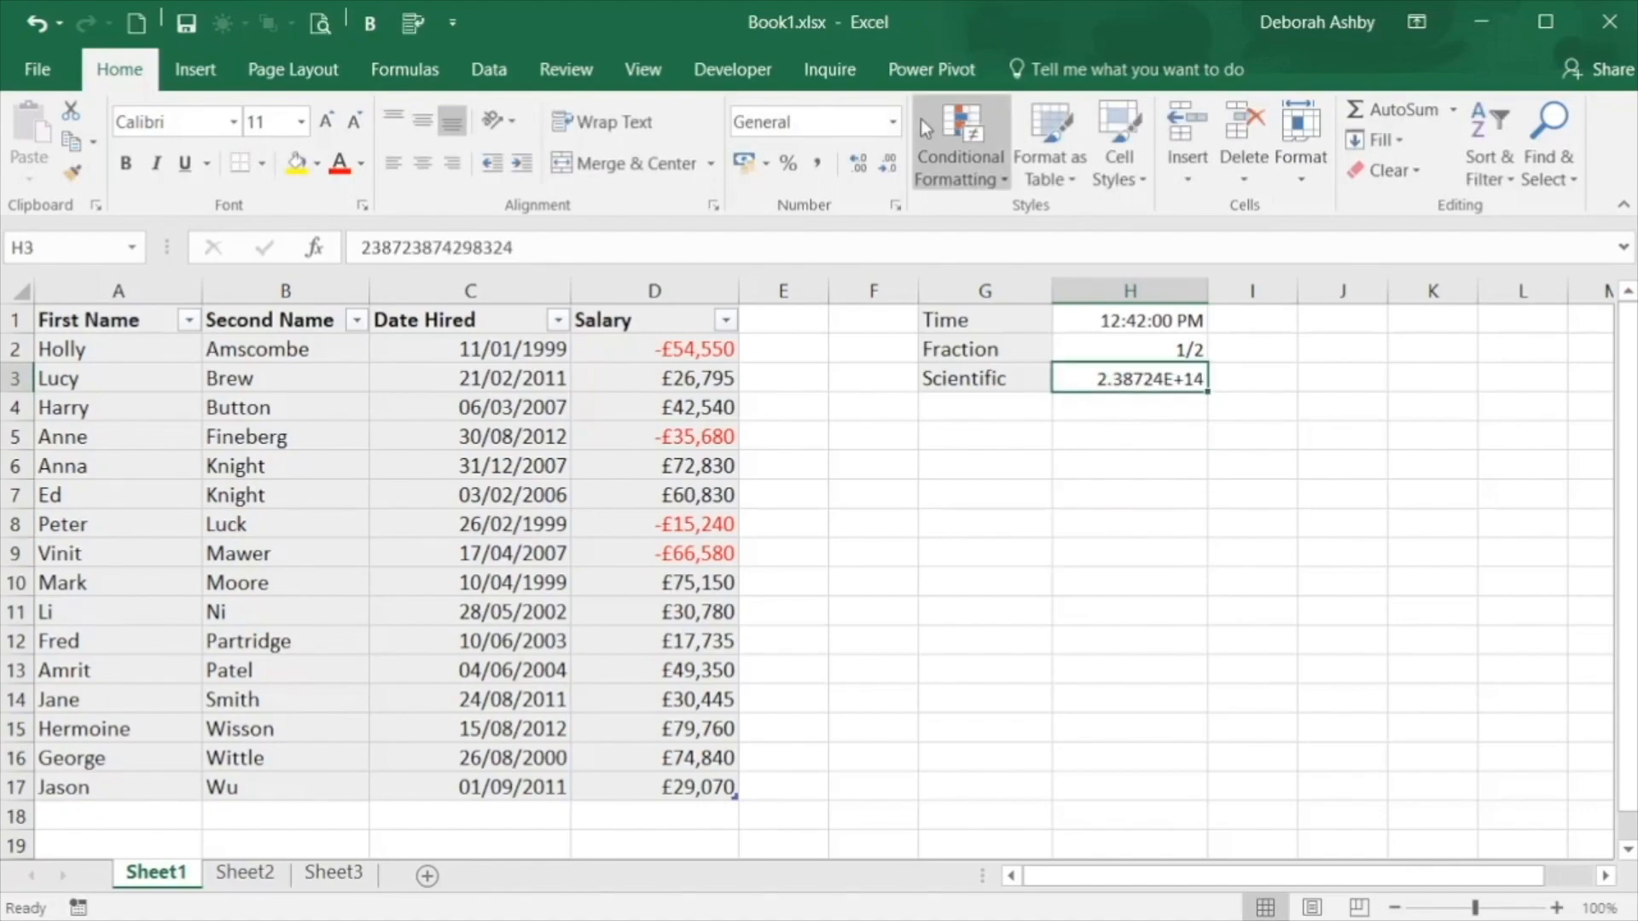
pyautogui.click(891, 123)
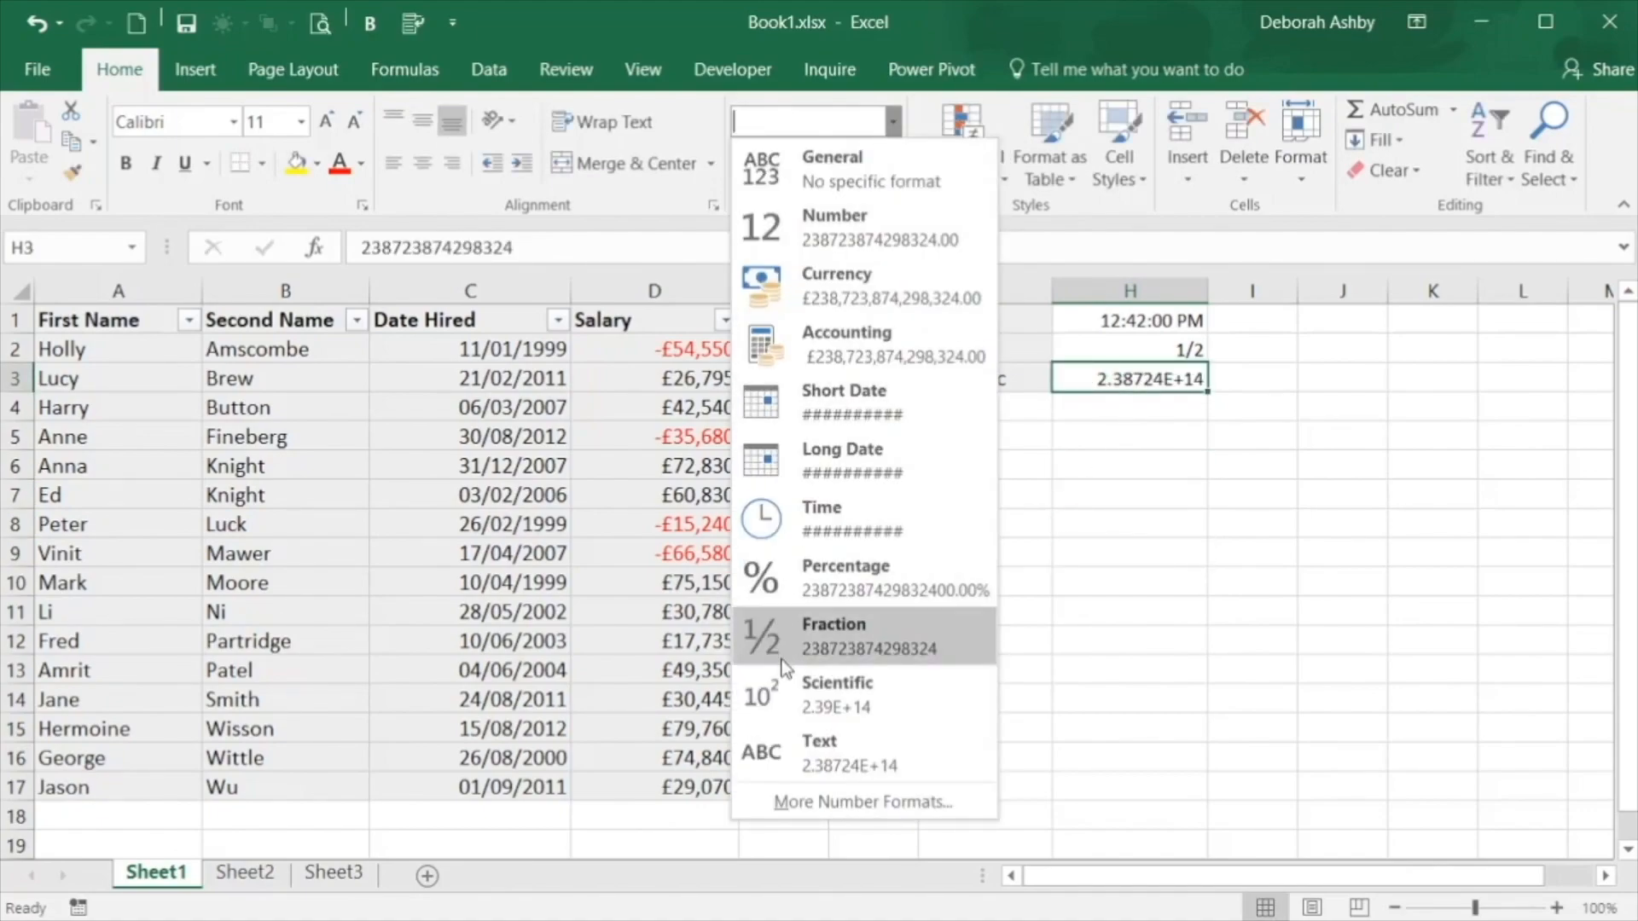
pyautogui.click(784, 689)
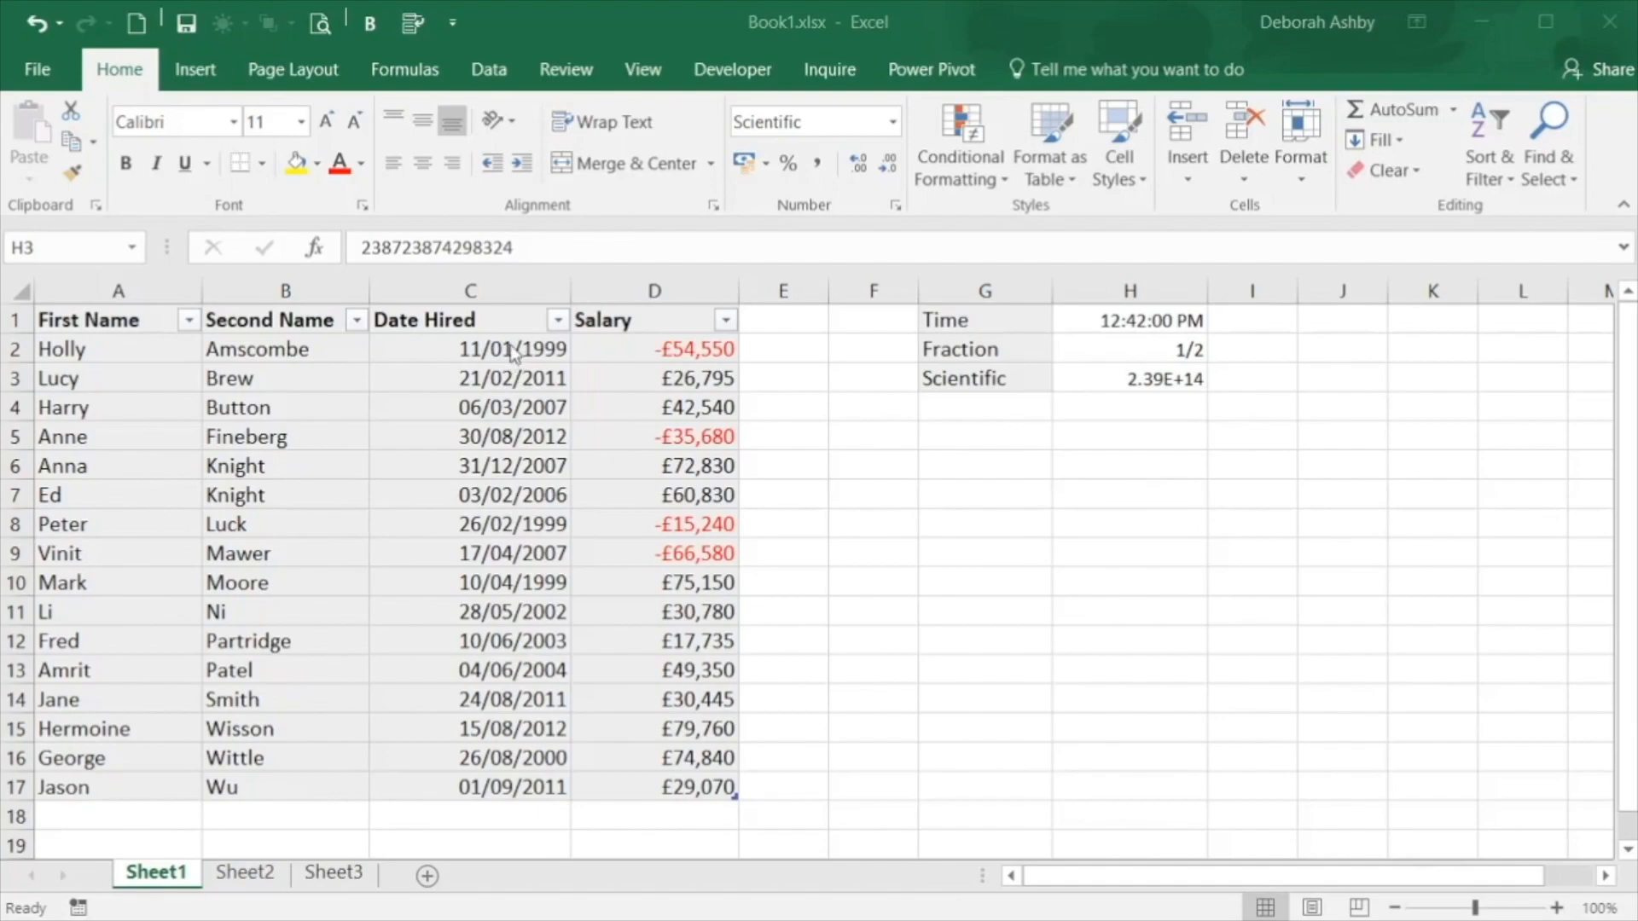
# Select the Date Hired entries in C2:C17 and choose dd-mmm-yy as the starting code for a custom number format
pyautogui.click(482, 348)
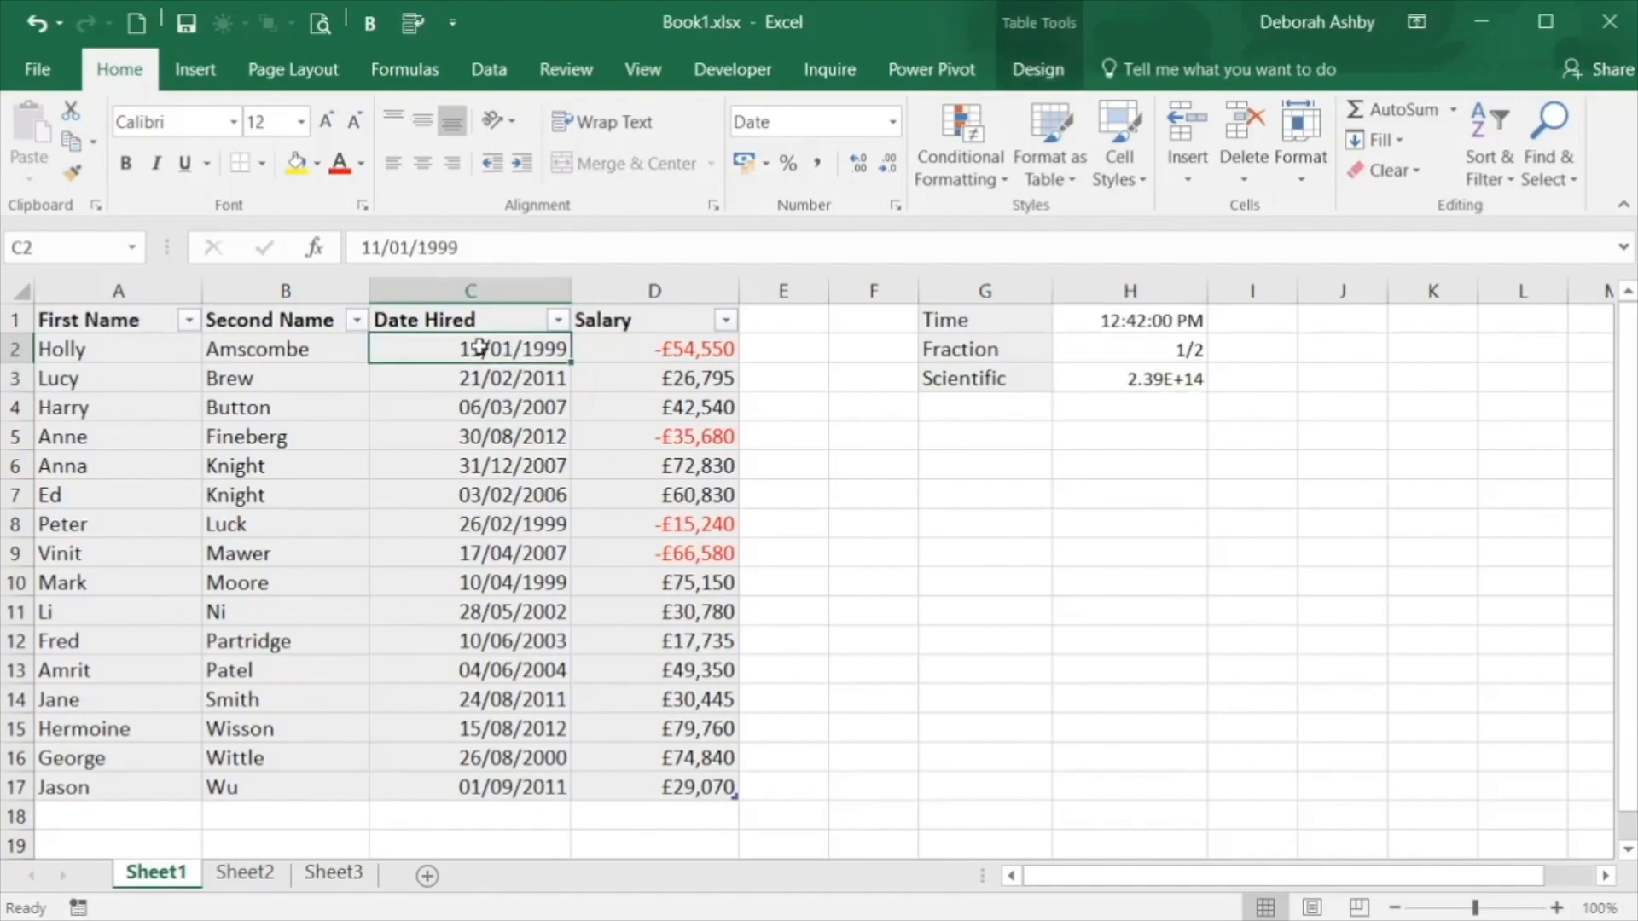
pyautogui.hotkey('ctrl', 'shift', 'Down')
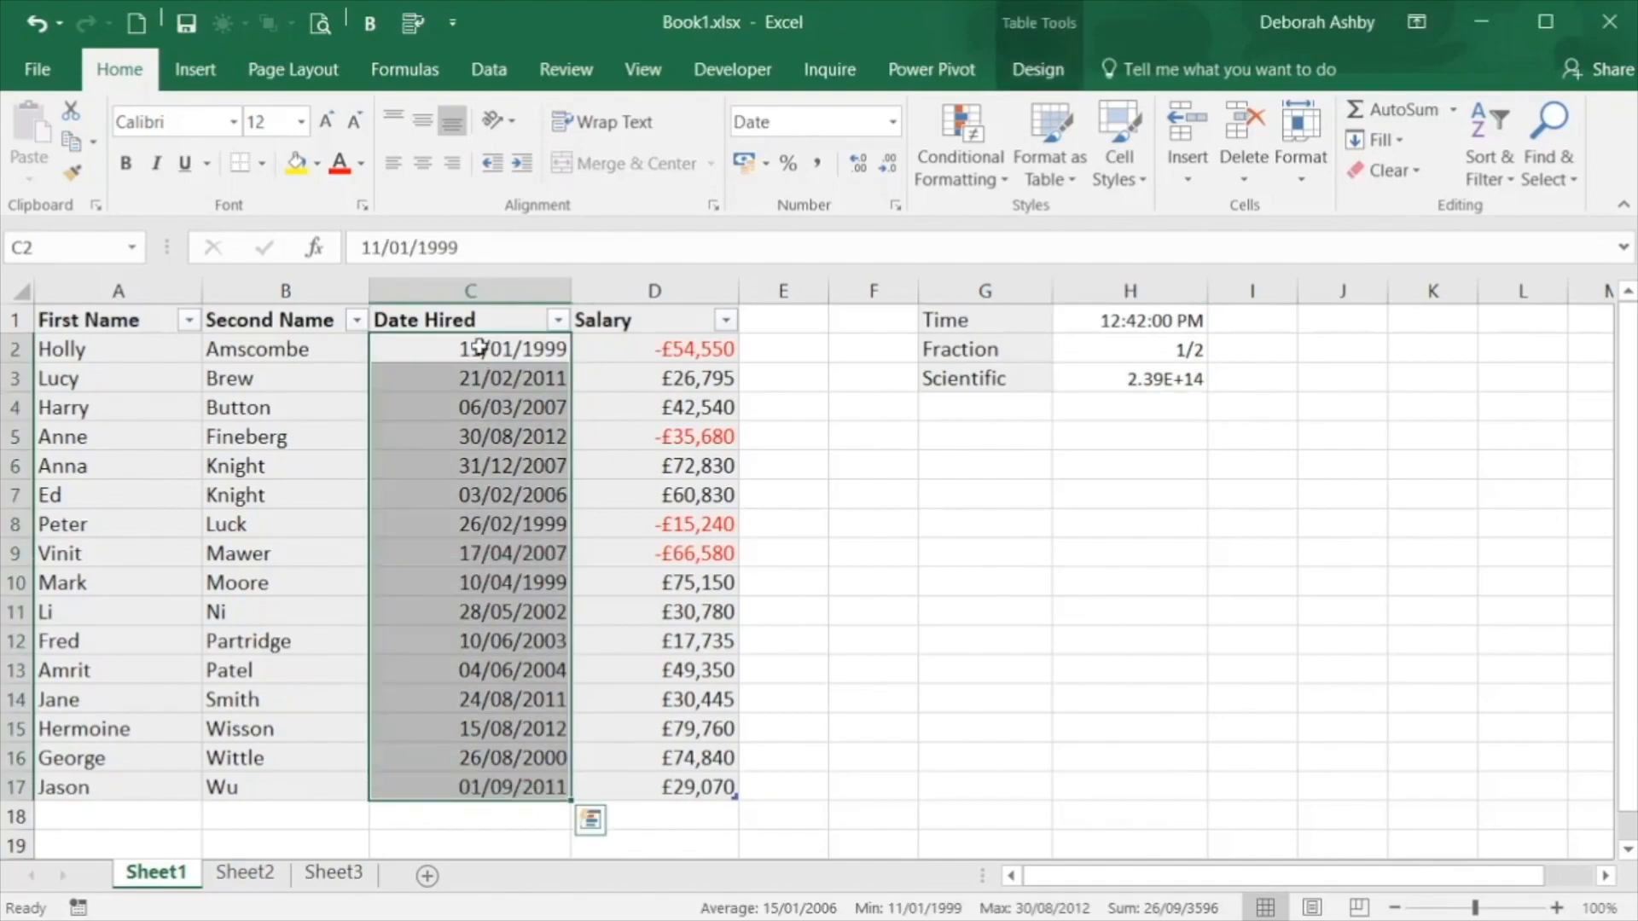
pyautogui.click(894, 206)
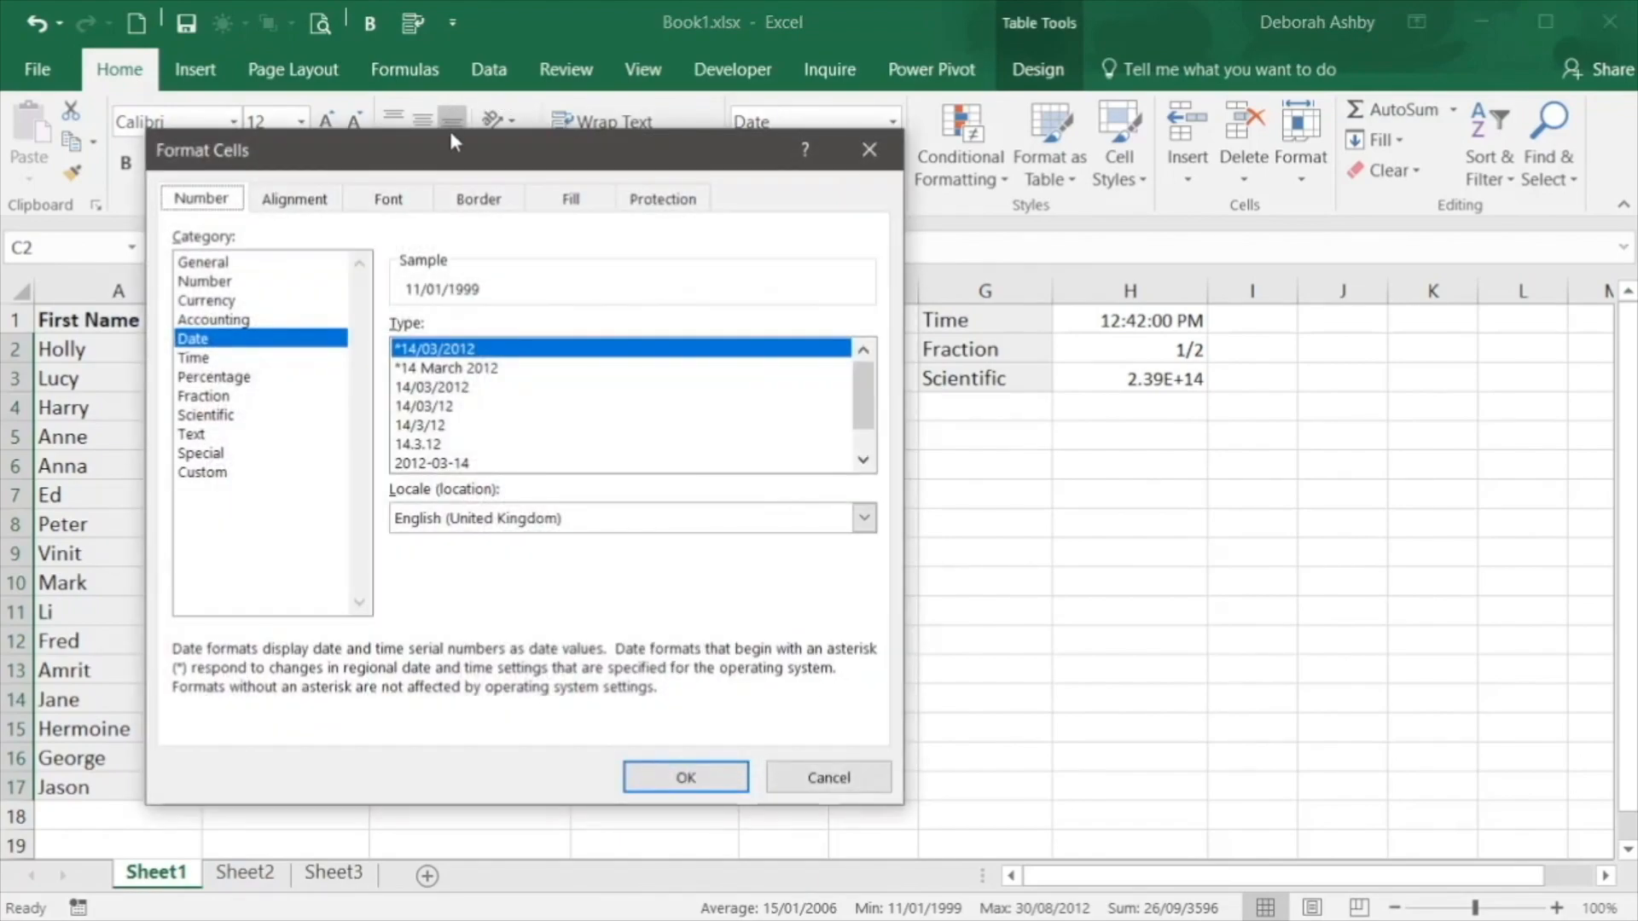
pyautogui.moveTo(454, 143); pyautogui.dragTo(992, 122)
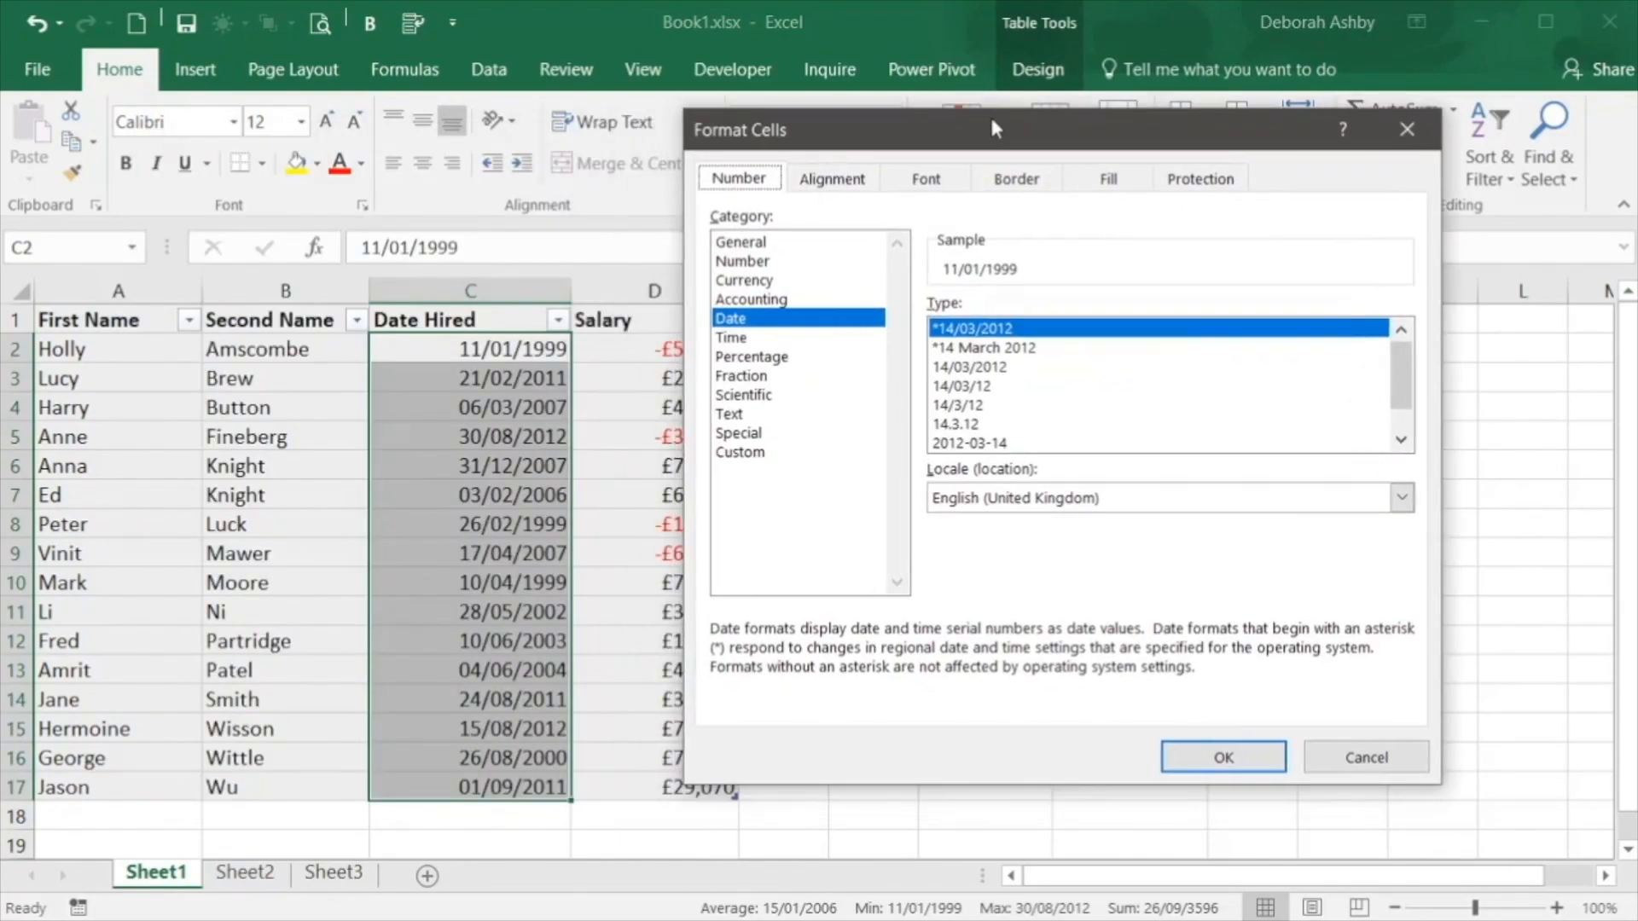
pyautogui.click(749, 454)
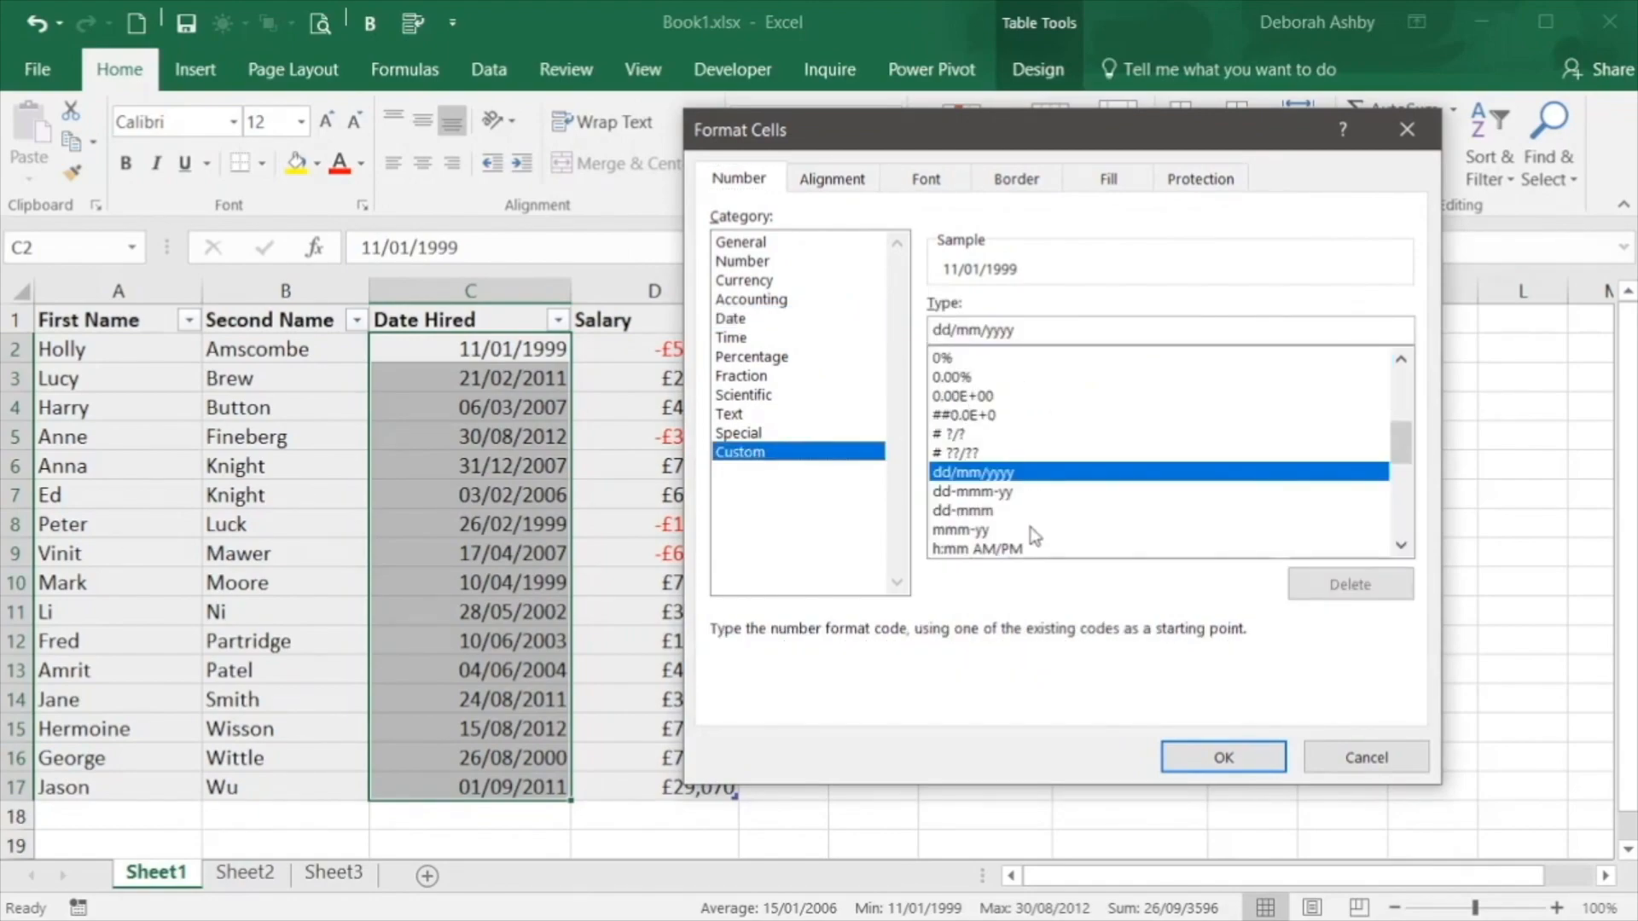
pyautogui.moveTo(1395, 443); pyautogui.dragTo(1401, 469)
pyautogui.click(981, 396)
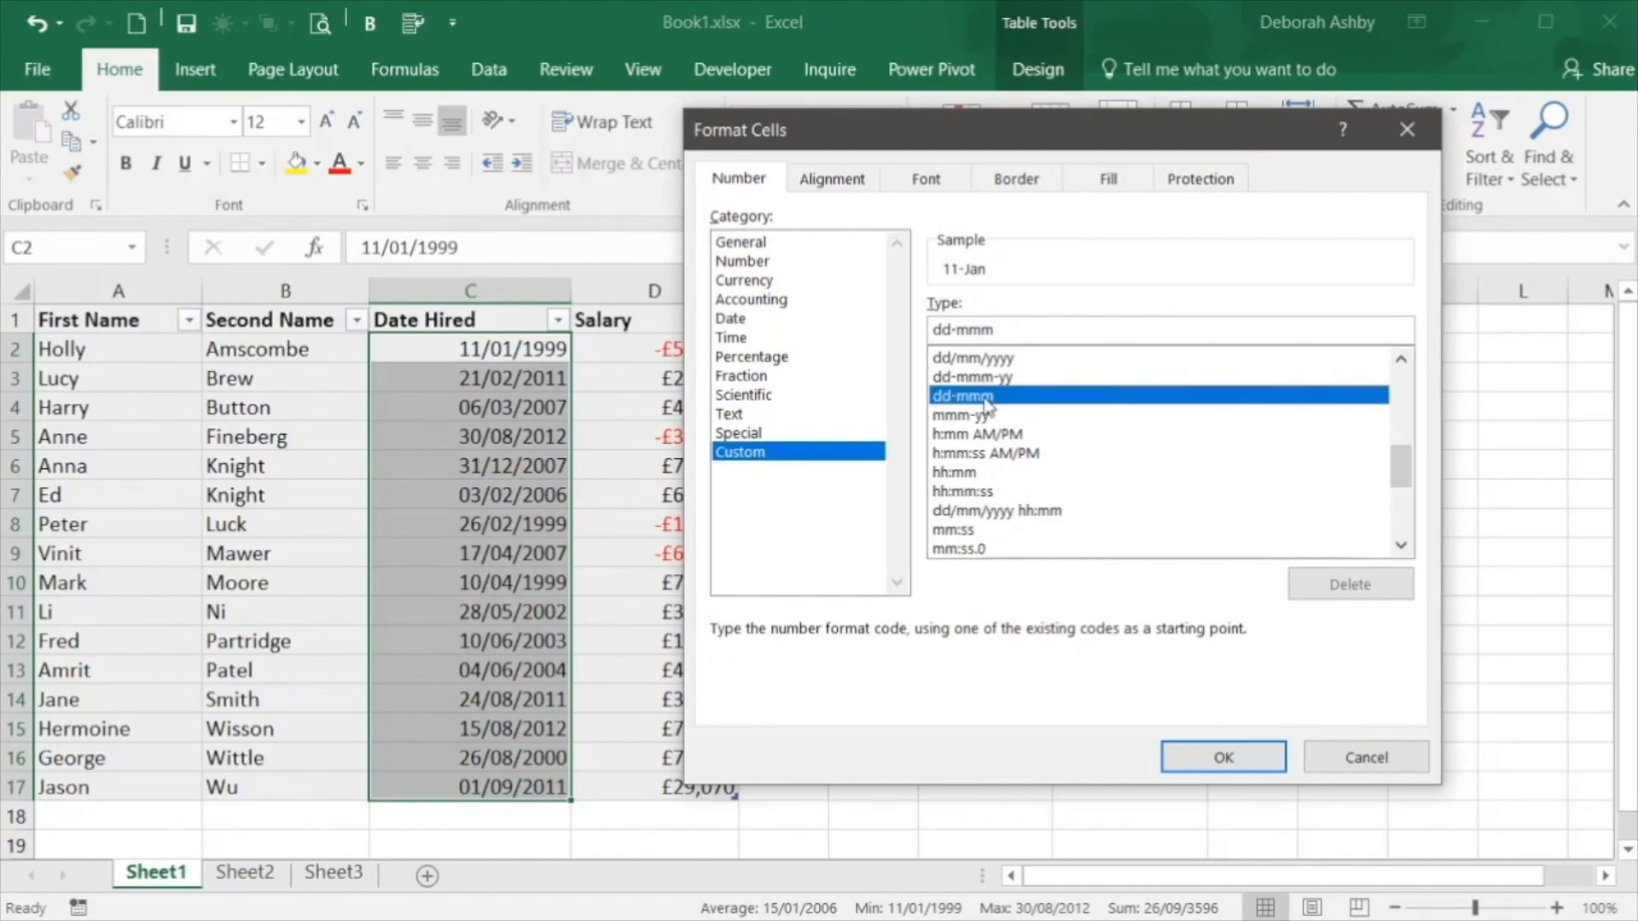
pyautogui.click(977, 377)
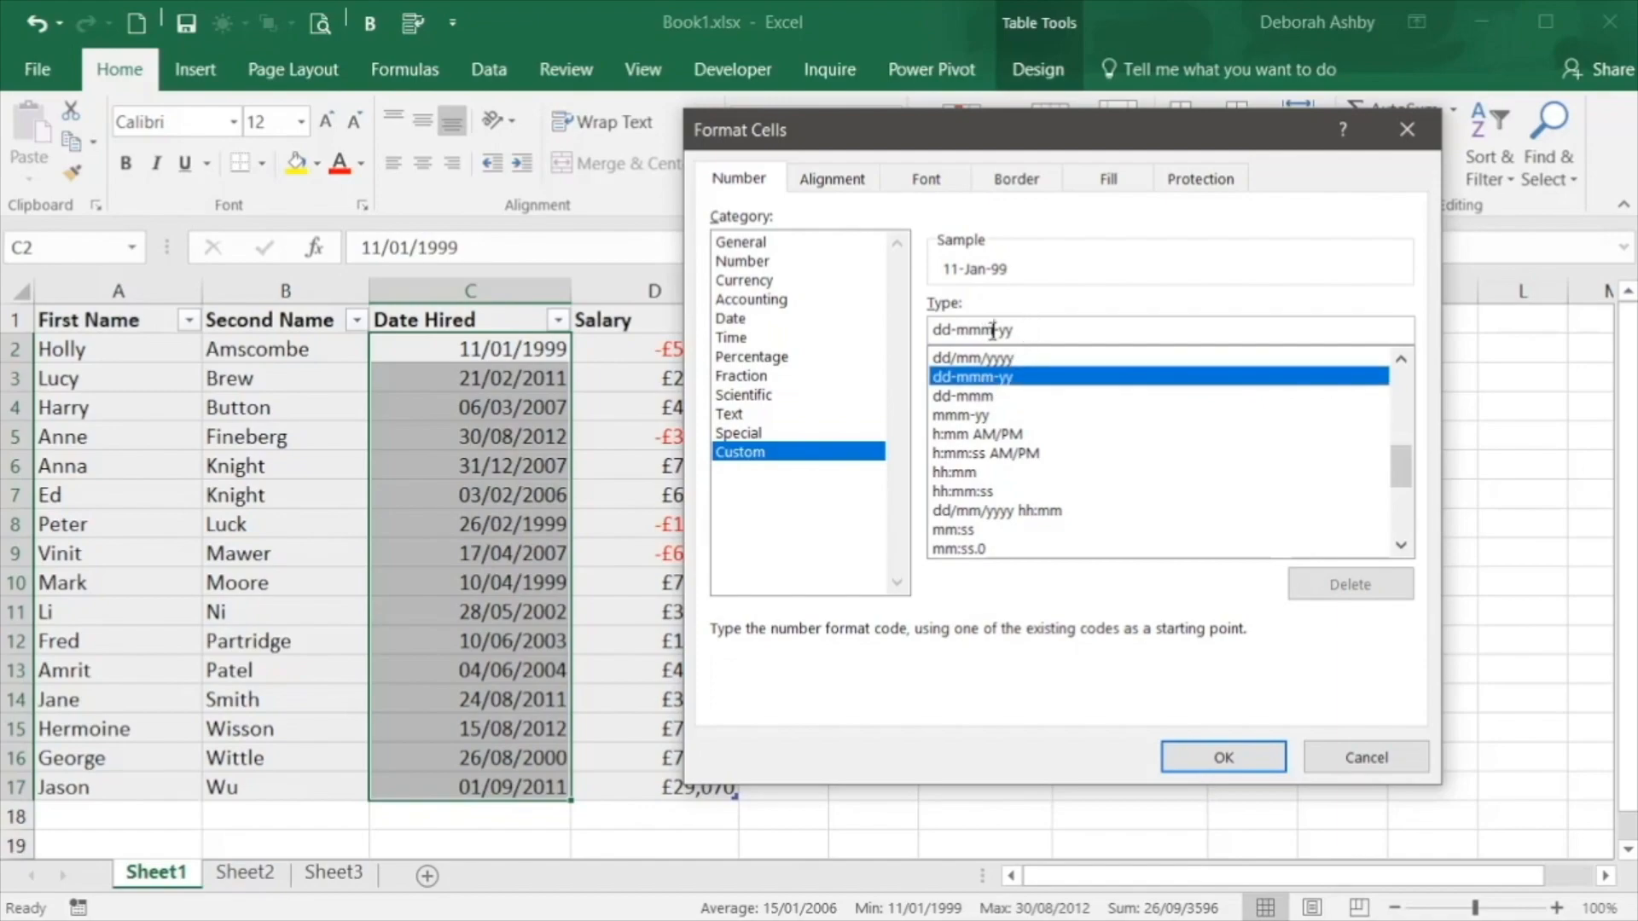
# Extend the custom code's month part to mmmm, add a y to its year part, and apply the format to the Date Hired entries
pyautogui.write('m-')
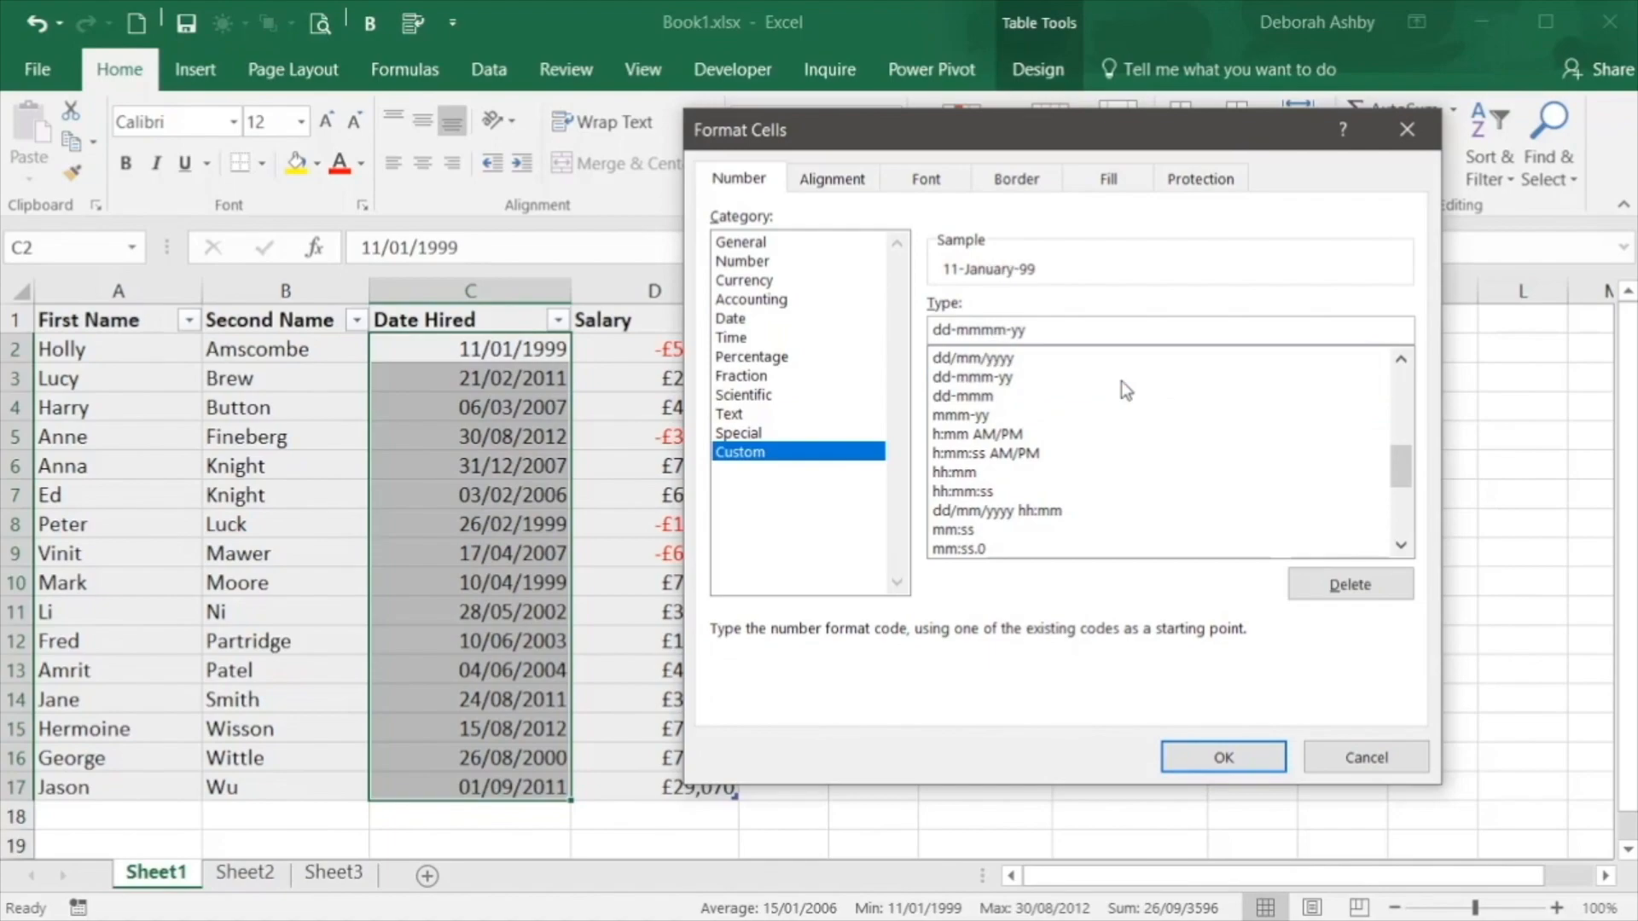
pyautogui.write('y')
pyautogui.click(1245, 759)
pyautogui.click(947, 600)
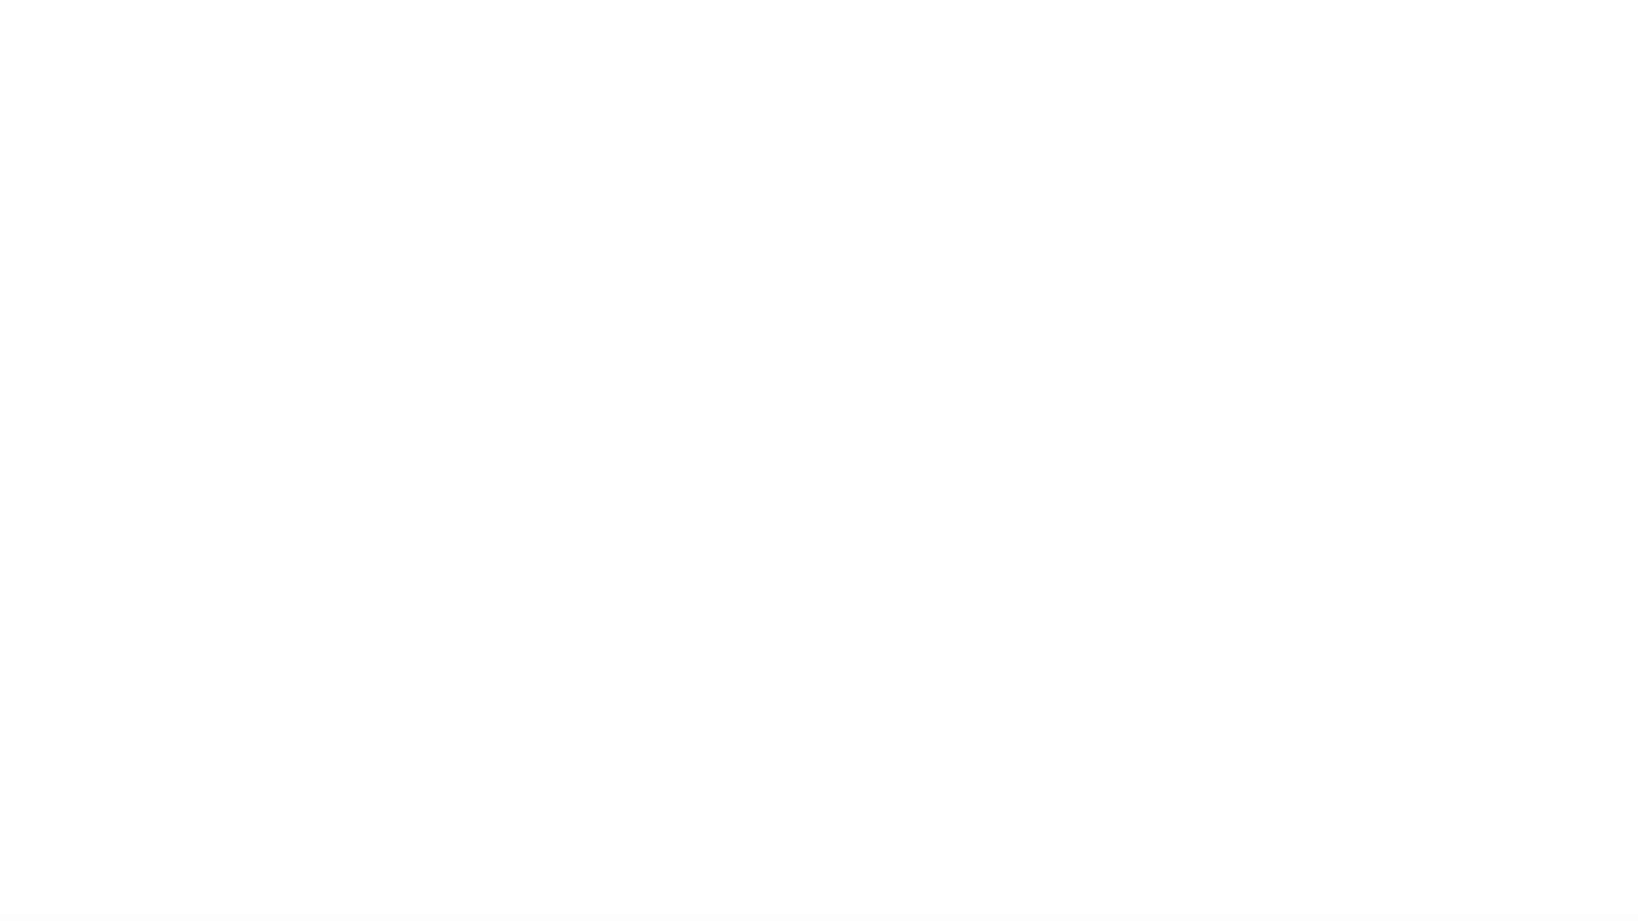